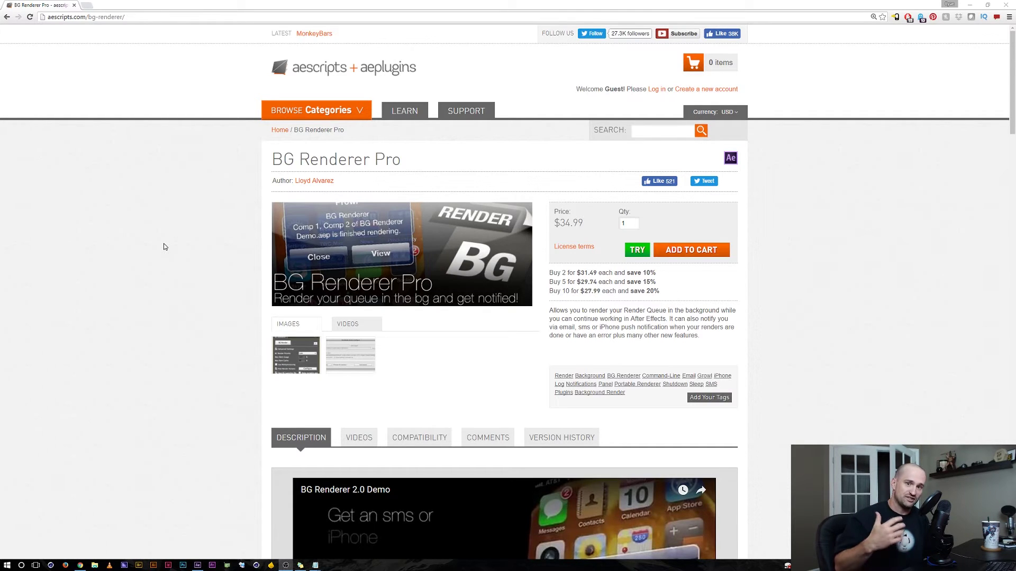
Scroll to the BG Renderer Pro full instructions covering advanced settings and email/SMS post-render actions.
{"action": "scroll", "coordinate": [178, 227], "scroll_direction": "down", "scroll_amount": 1}
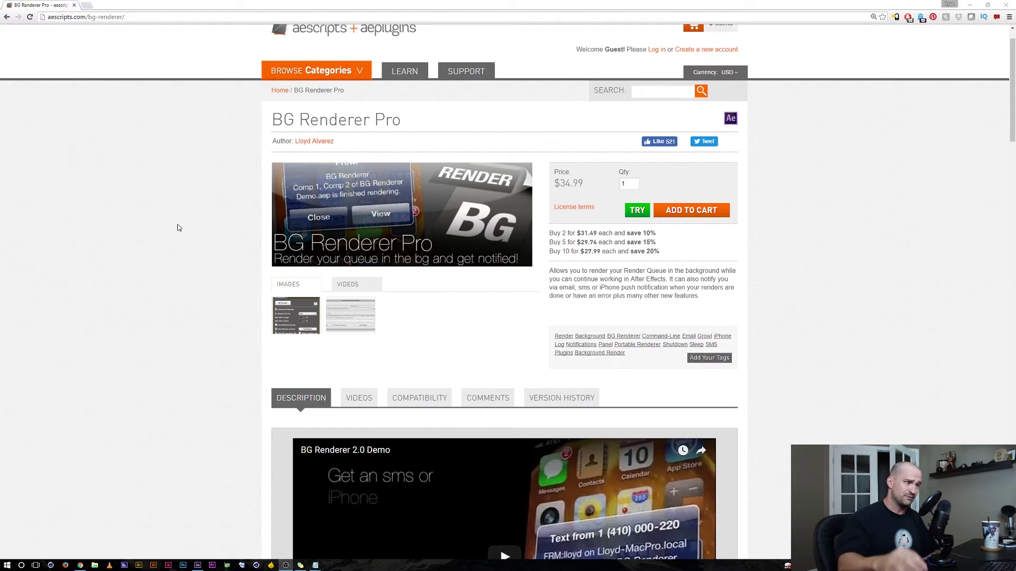
{"action": "scroll", "coordinate": [185, 272], "scroll_direction": "up", "scroll_amount": 1}
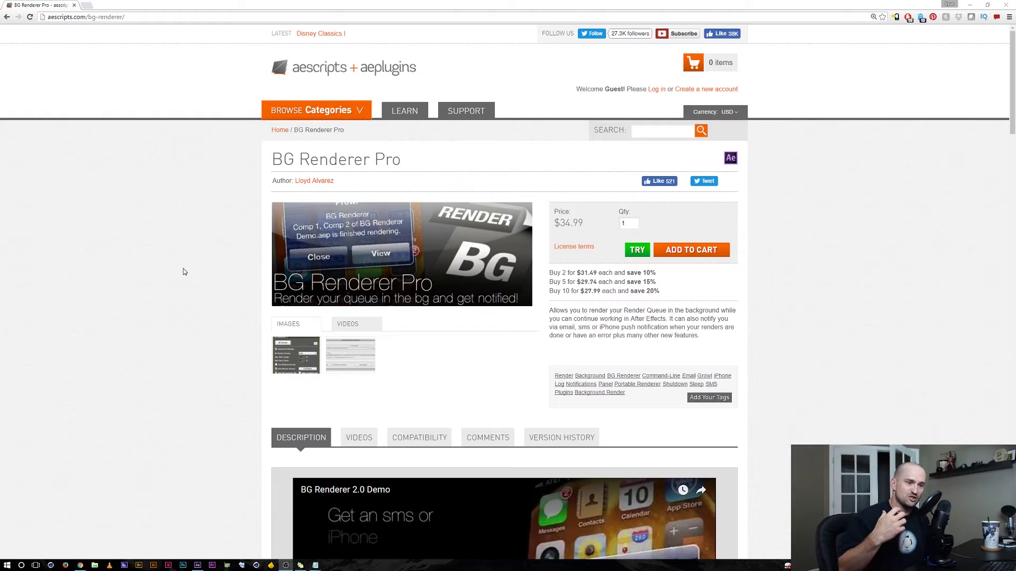
{"action": "scroll", "coordinate": [184, 271], "scroll_direction": "down", "scroll_amount": 15}
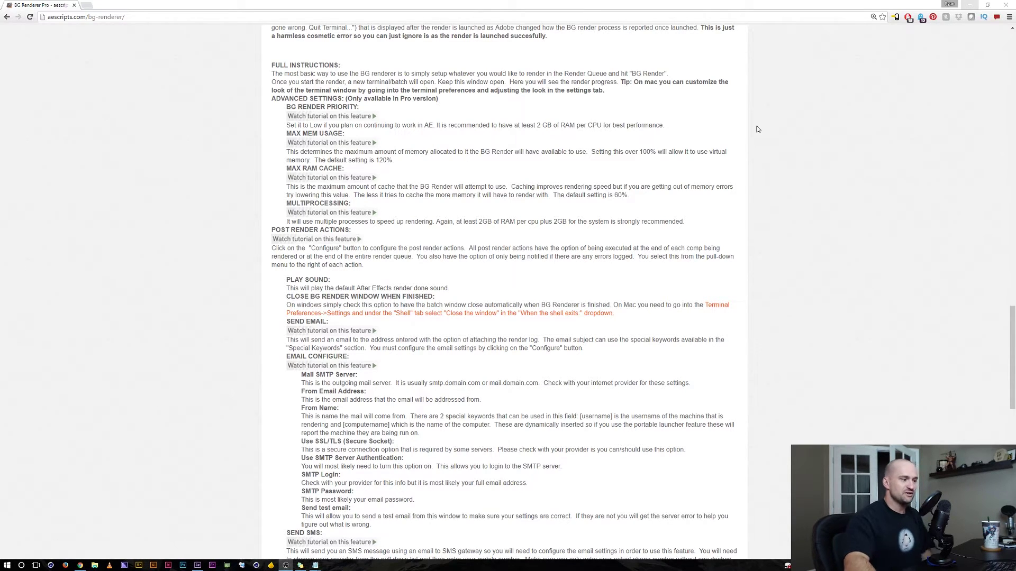
Back in After Effects, open the BG Renderer.jsxbin panel from the Window menu.
{"action": "left_click", "coordinate": [198, 565]}
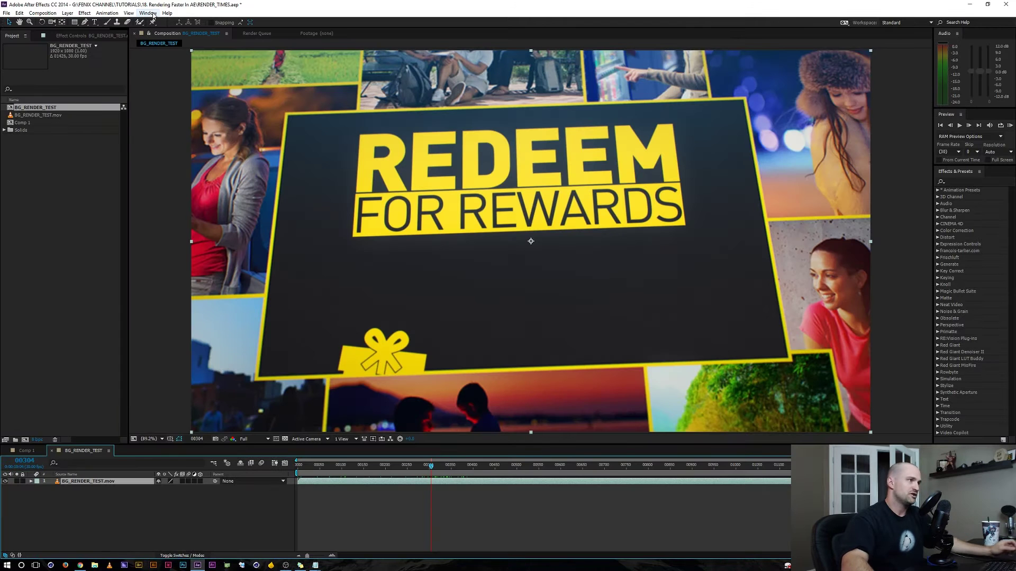
{"action": "left_click", "coordinate": [149, 13]}
{"action": "mouse_move", "coordinate": [148, 25]}
{"action": "left_click", "coordinate": [453, 221]}
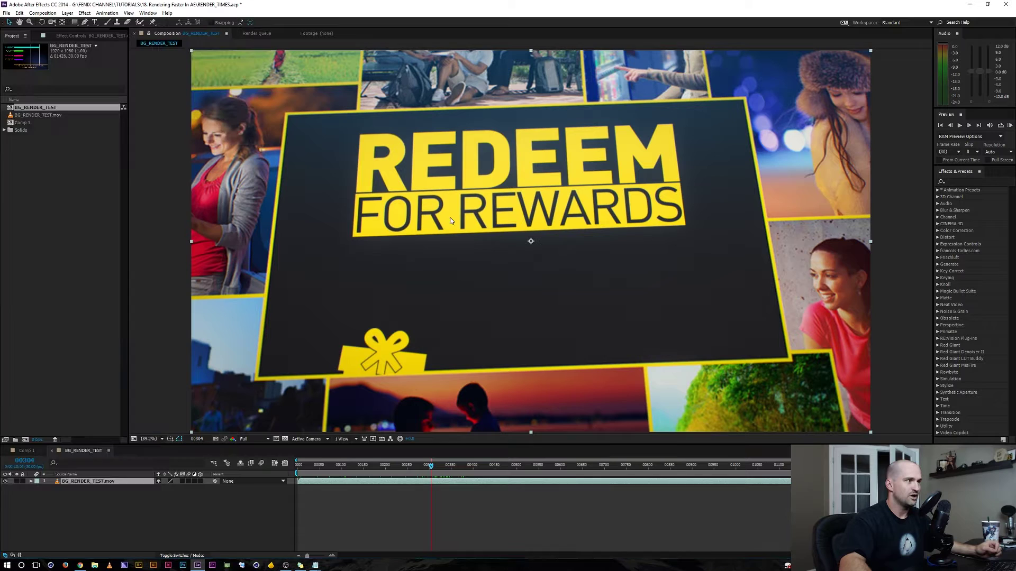
{"action": "left_click", "coordinate": [148, 13]}
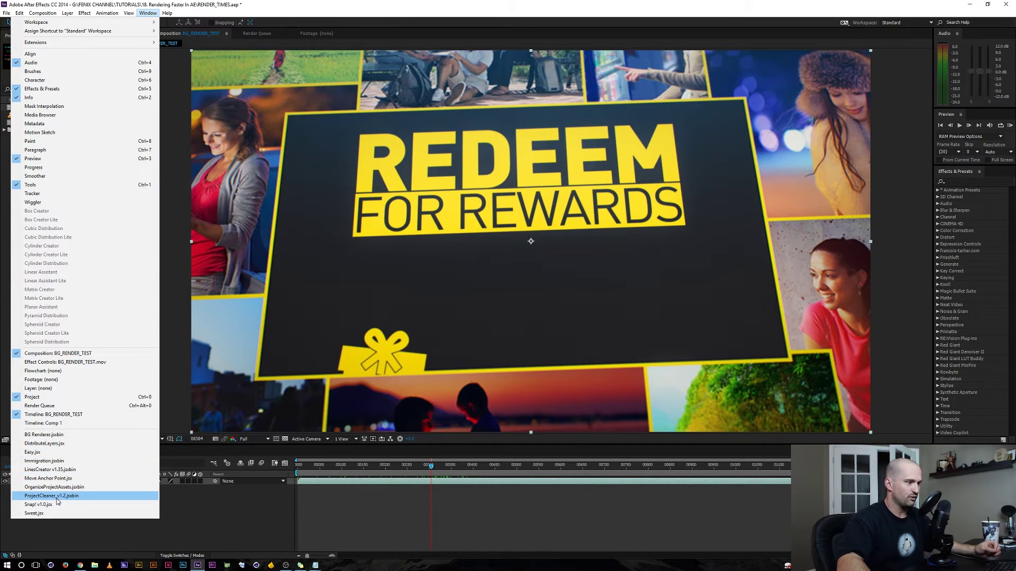
{"action": "left_click", "coordinate": [60, 435]}
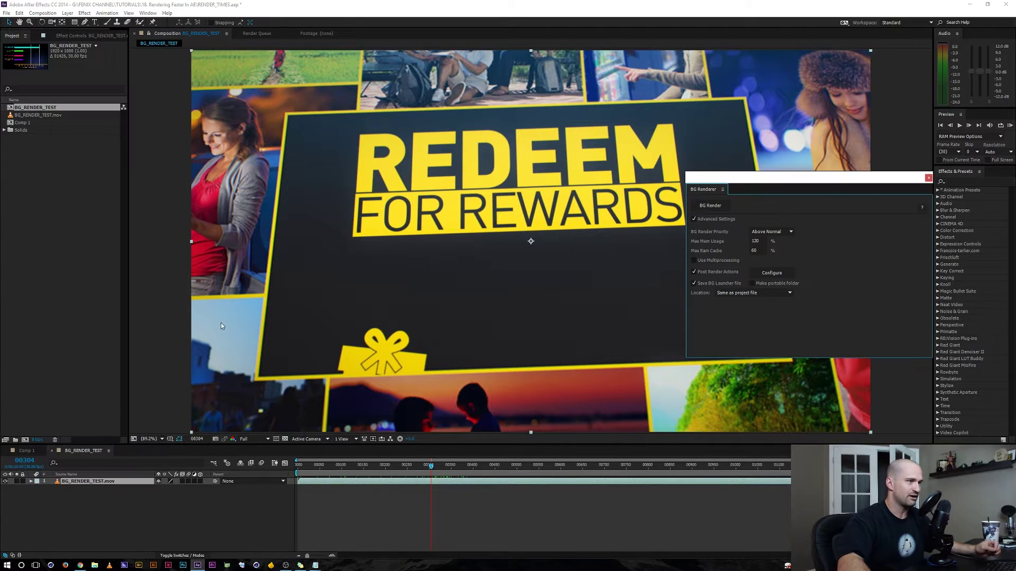
Reposition and shrink the floating BG Renderer panel, then close it.
{"action": "left_click_drag", "start_coordinate": [340, 169], "coordinate": [169, 152]}
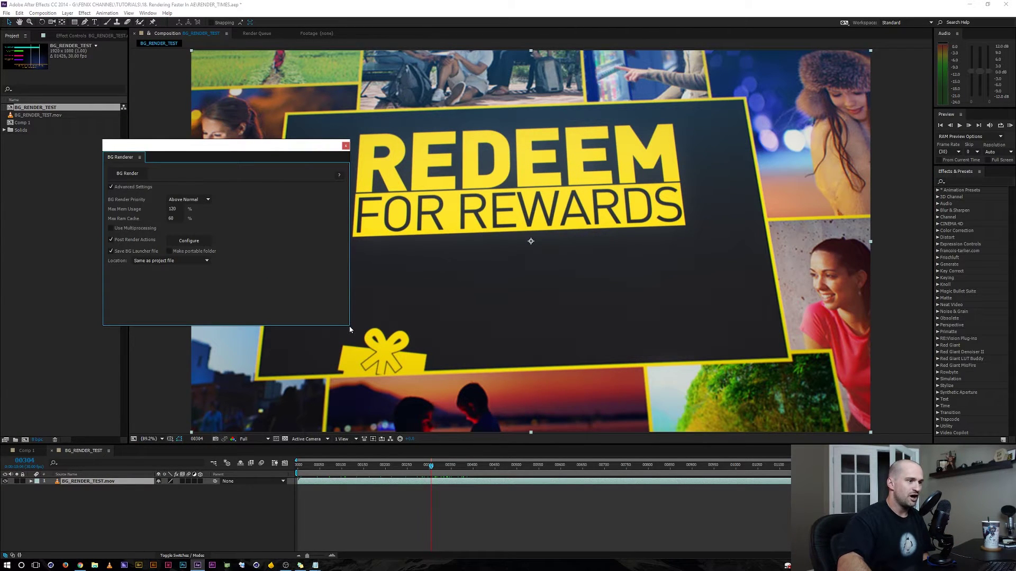
{"action": "left_click_drag", "start_coordinate": [290, 147], "coordinate": [245, 136]}
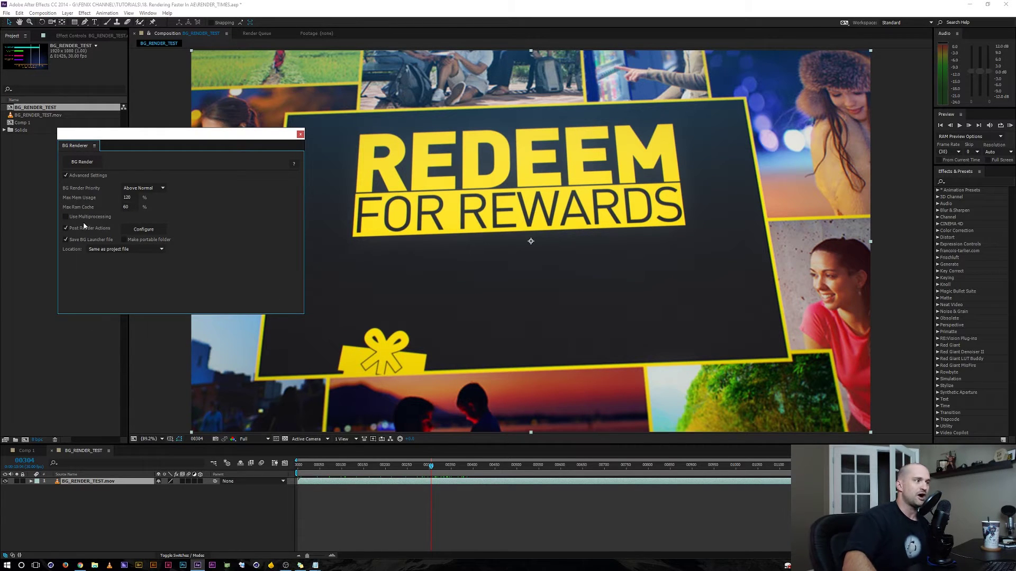
{"action": "mouse_move", "coordinate": [84, 221]}
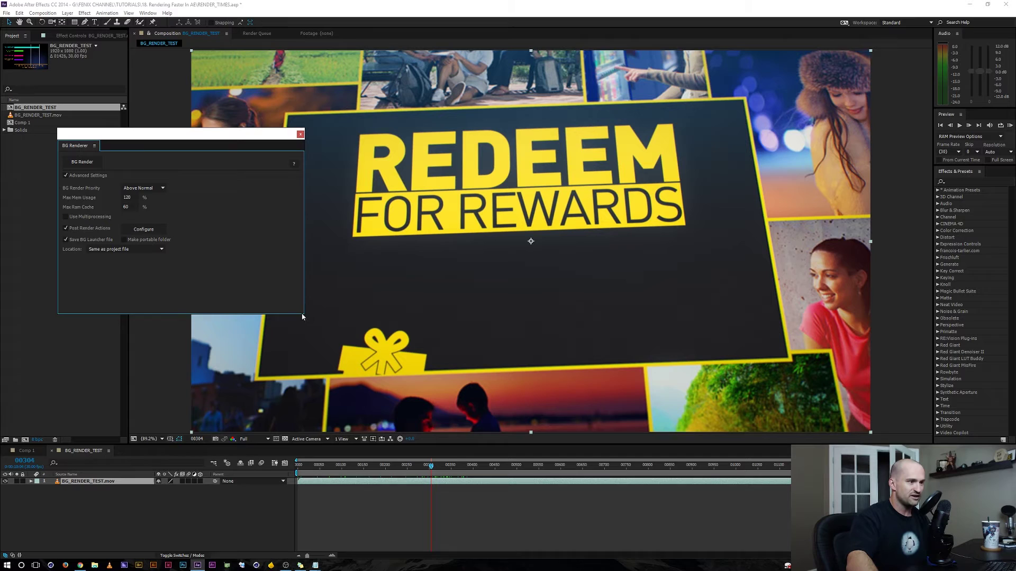
{"action": "left_click_drag", "start_coordinate": [306, 315], "coordinate": [237, 303]}
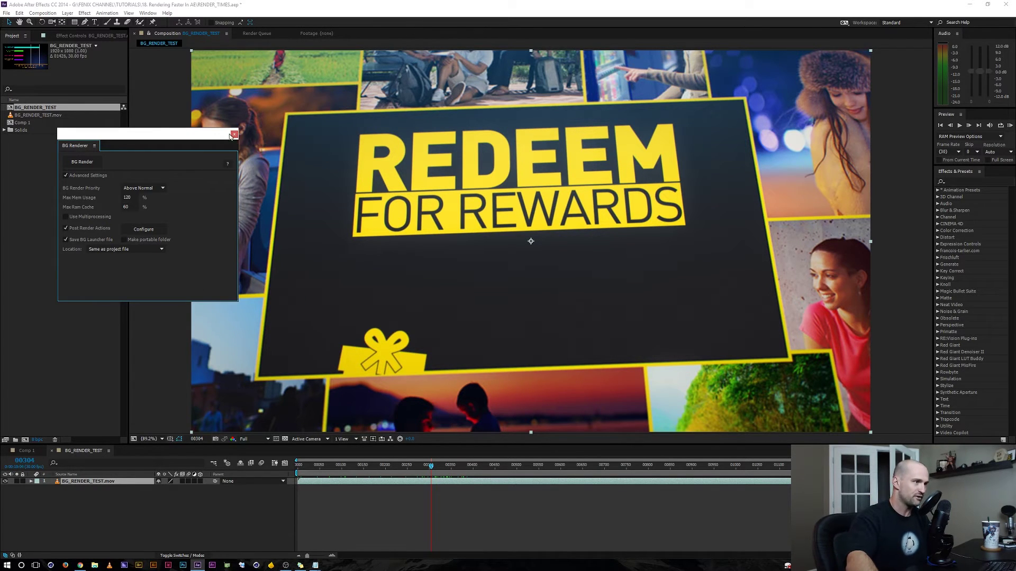
{"action": "left_click", "coordinate": [234, 135]}
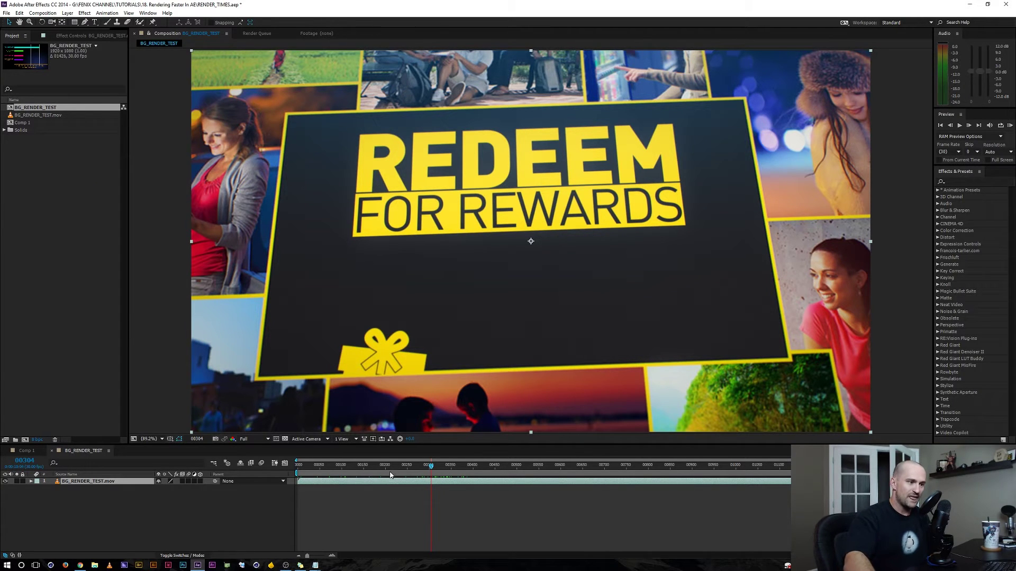
Scrub BG_RENDER_TEST from EARN POINTS to the gift-box REDEEM FOR REWARDS scene and select Comp 1.
{"action": "left_click", "coordinate": [393, 466]}
{"action": "left_click_drag", "start_coordinate": [393, 466], "coordinate": [442, 466]}
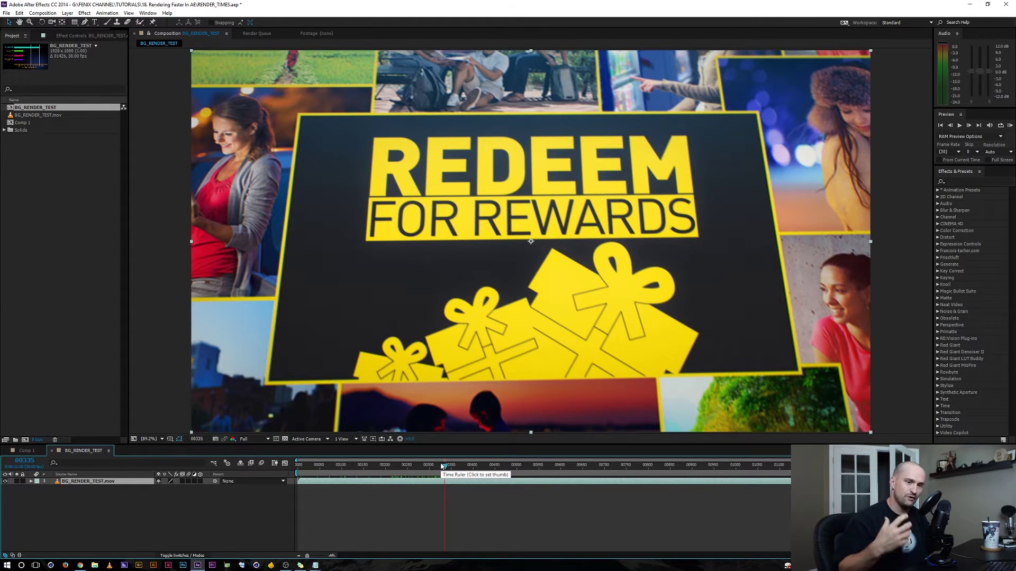
{"action": "mouse_move", "coordinate": [442, 466]}
{"action": "left_mouse_down"}
{"action": "mouse_move", "coordinate": [480, 467]}
{"action": "mouse_move", "coordinate": [446, 465]}
{"action": "left_mouse_up"}
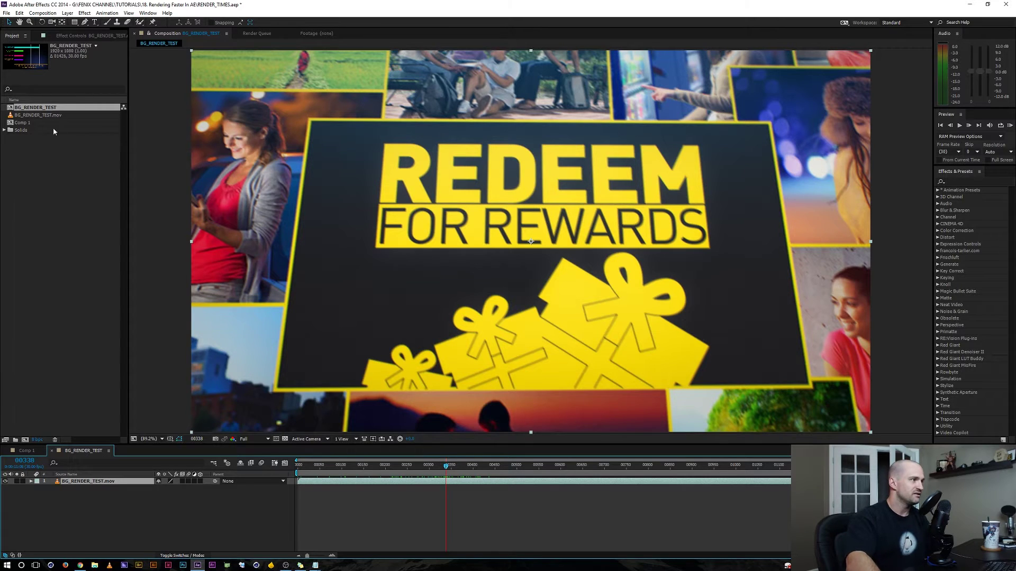
{"action": "left_click", "coordinate": [23, 123]}
Open Comp 1's render-time bar chart, maximizing the viewer with ` and restoring it.
{"action": "double_click", "coordinate": [23, 124]}
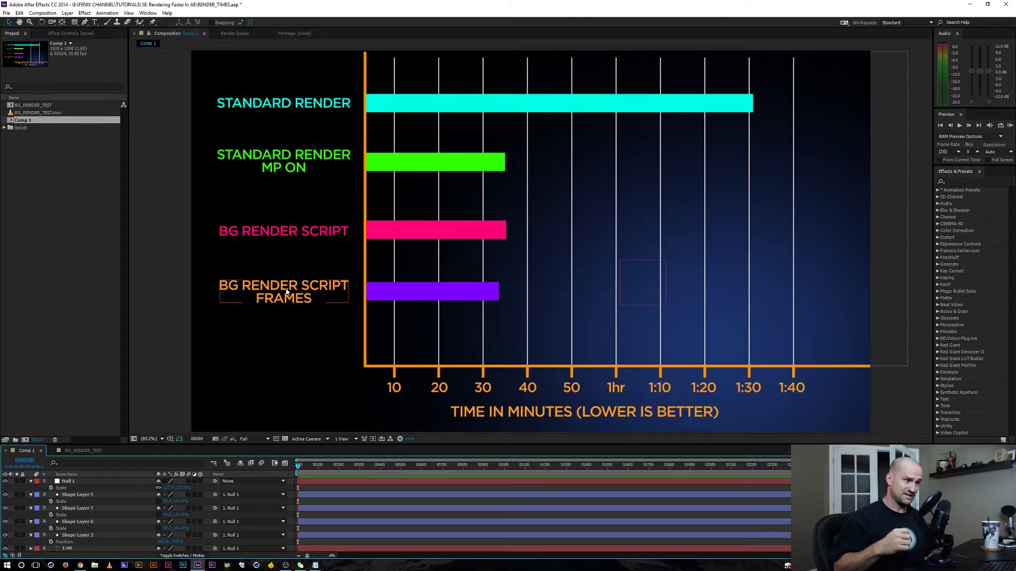
{"action": "key", "text": "grave"}
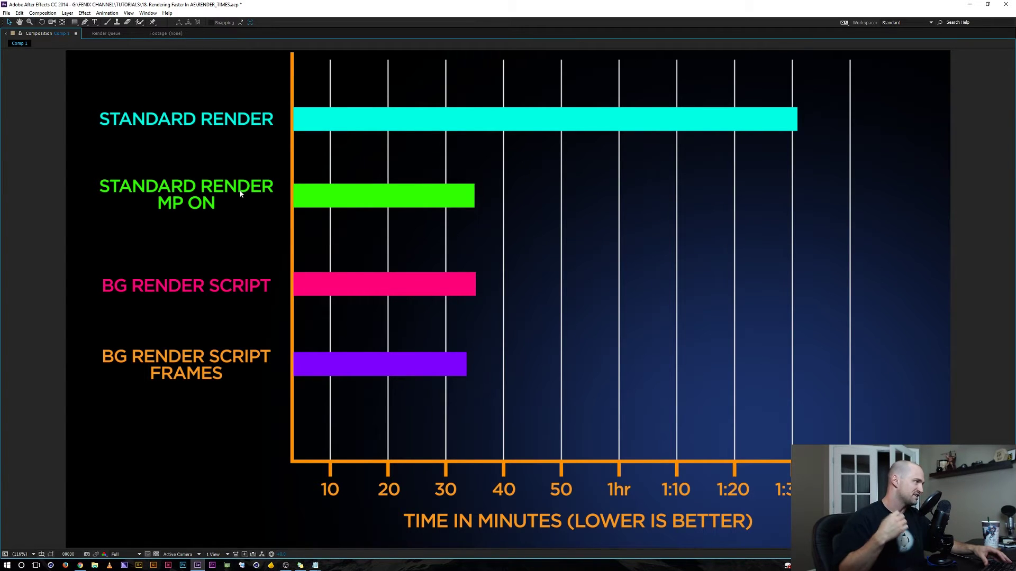
{"action": "key", "text": "grave"}
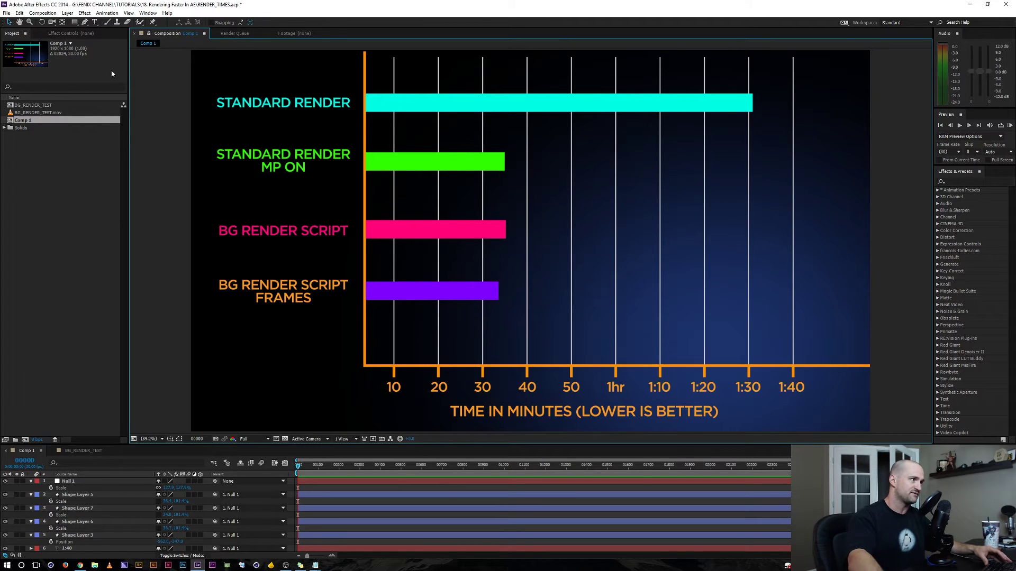
{"action": "left_click", "coordinate": [19, 13]}
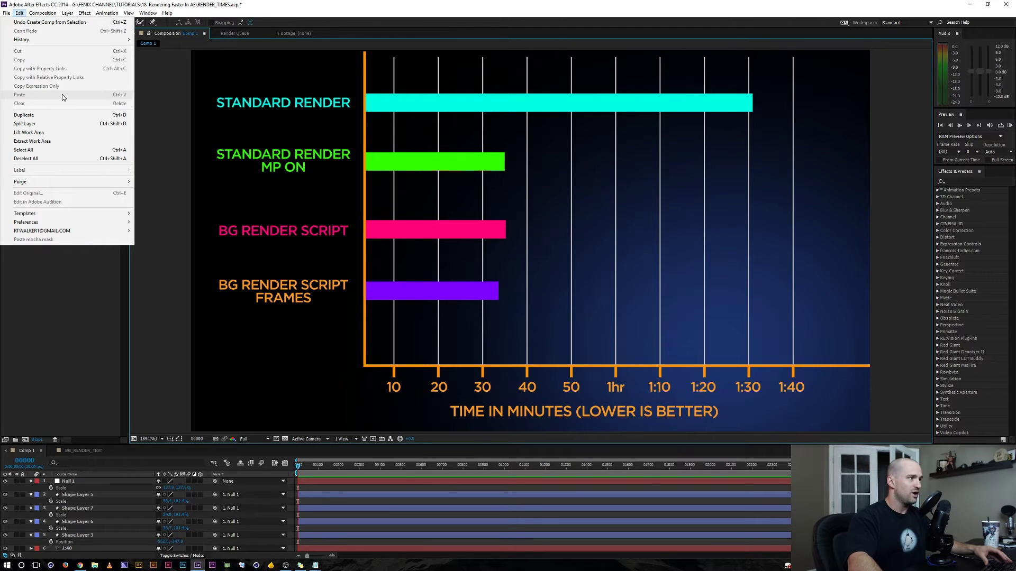
{"action": "mouse_move", "coordinate": [110, 226]}
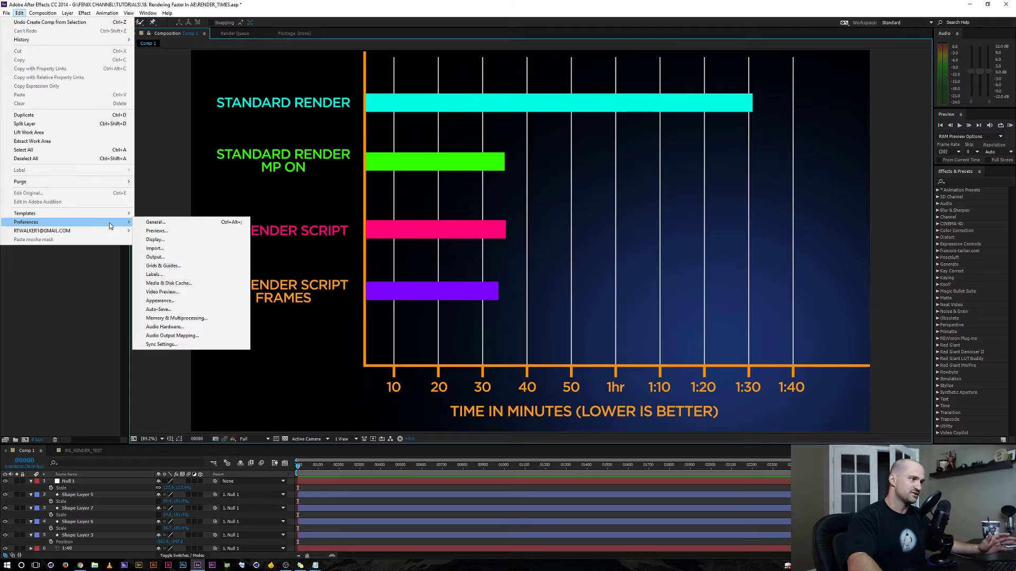
{"action": "left_click", "coordinate": [194, 318]}
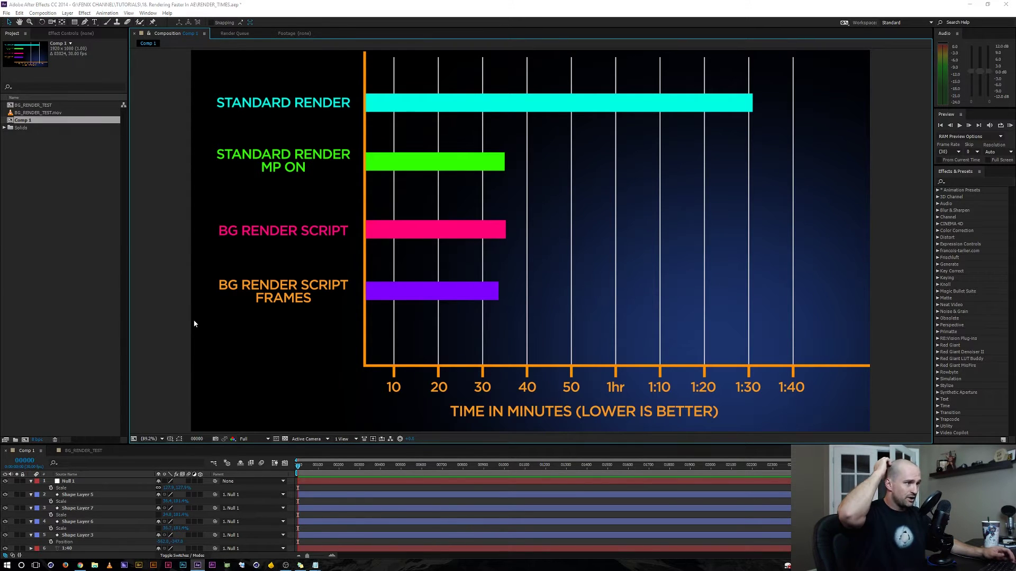
{"action": "left_click_drag", "start_coordinate": [209, 13], "coordinate": [363, 123]}
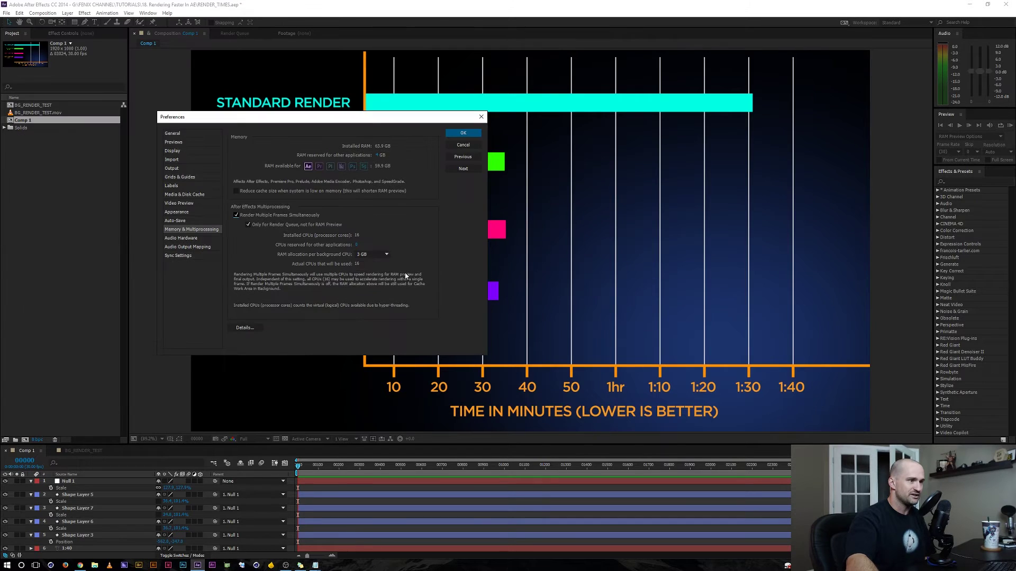
{"action": "left_click", "coordinate": [373, 255]}
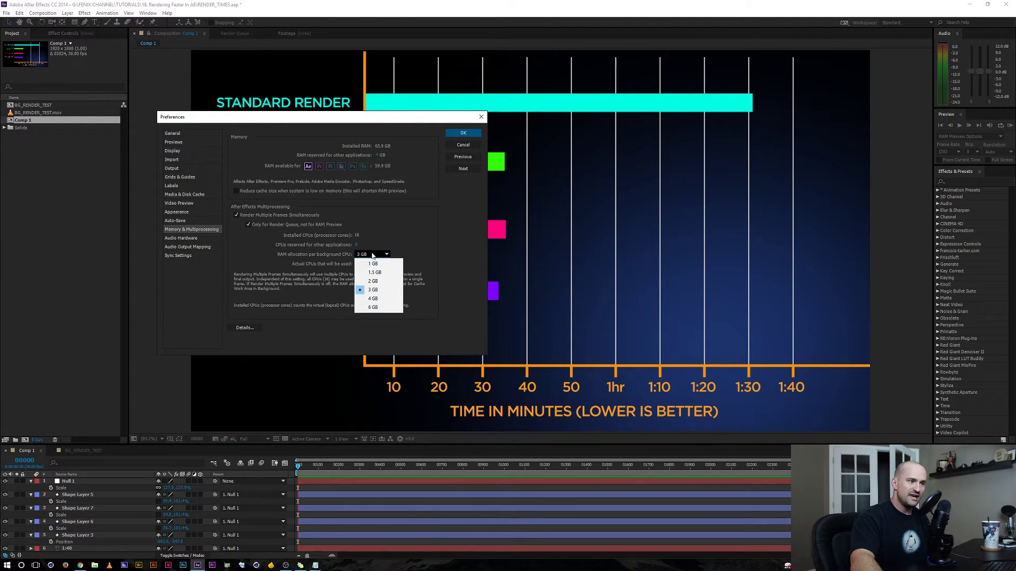
{"action": "left_click", "coordinate": [391, 298]}
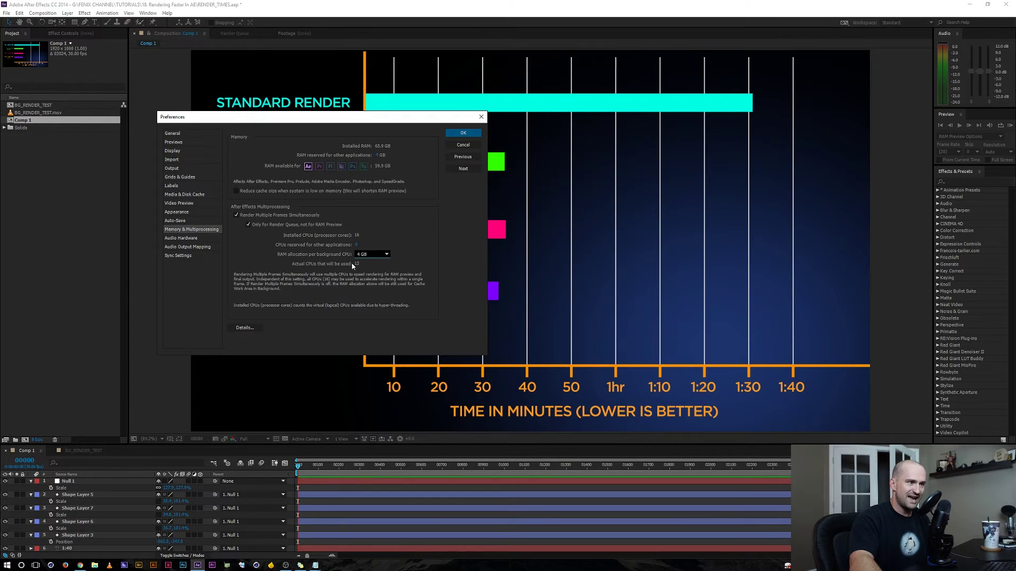
{"action": "left_click", "coordinate": [374, 255]}
{"action": "left_click", "coordinate": [392, 311]}
{"action": "left_click", "coordinate": [373, 255]}
{"action": "left_click", "coordinate": [388, 292]}
{"action": "left_click", "coordinate": [464, 146]}
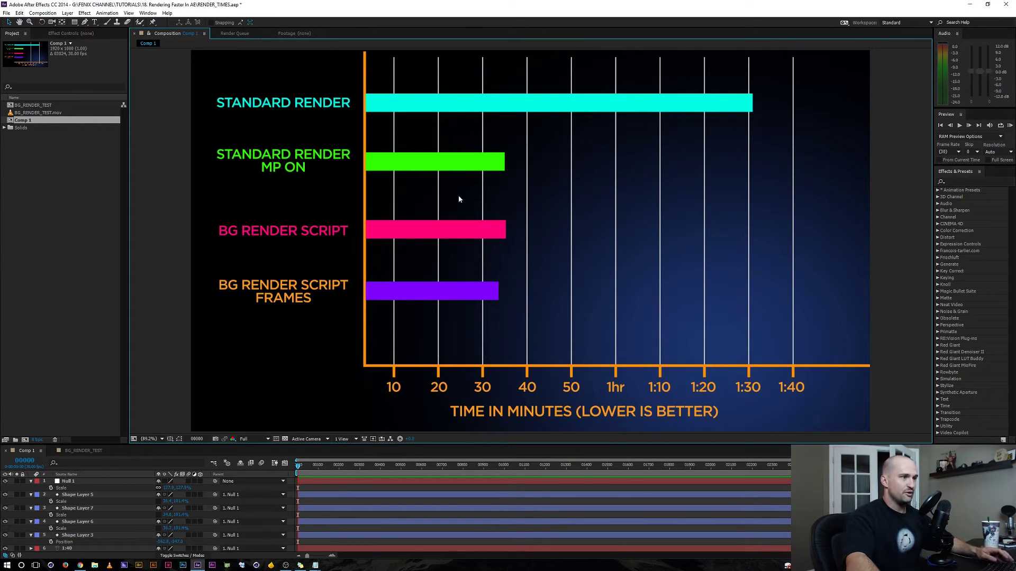
{"action": "key", "text": "grave"}
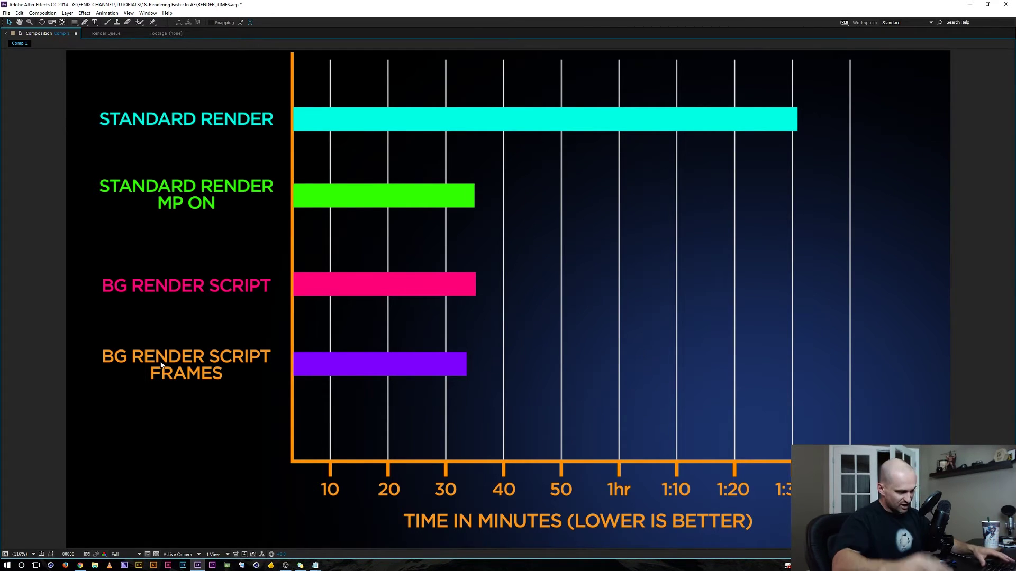
{"action": "key", "text": "grave"}
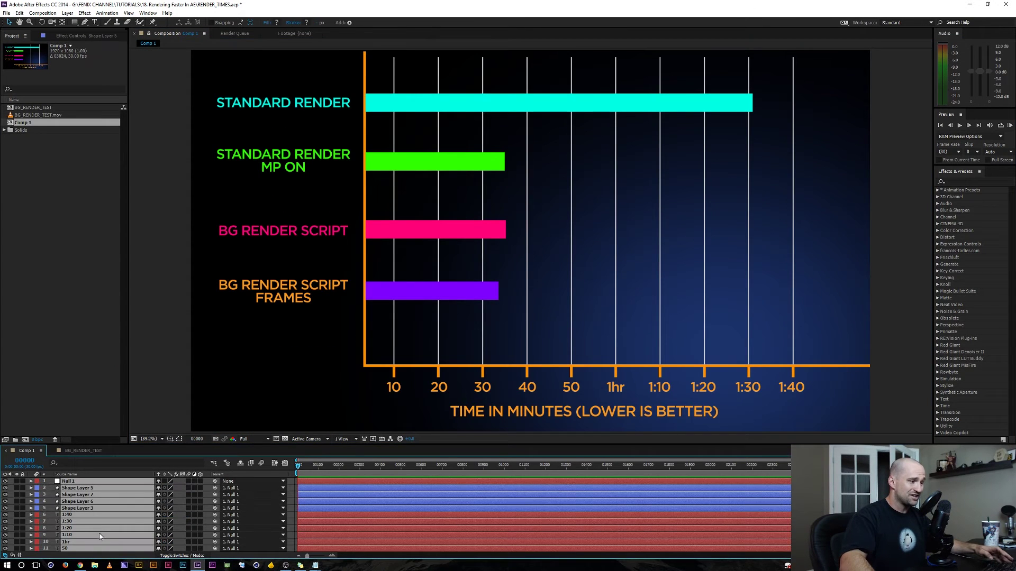
Open the Render Queue for BG_RENDER_TEST and set Render Settings to Multi-Machine Settings.
{"action": "left_click", "coordinate": [87, 452]}
{"action": "left_click", "coordinate": [132, 522]}
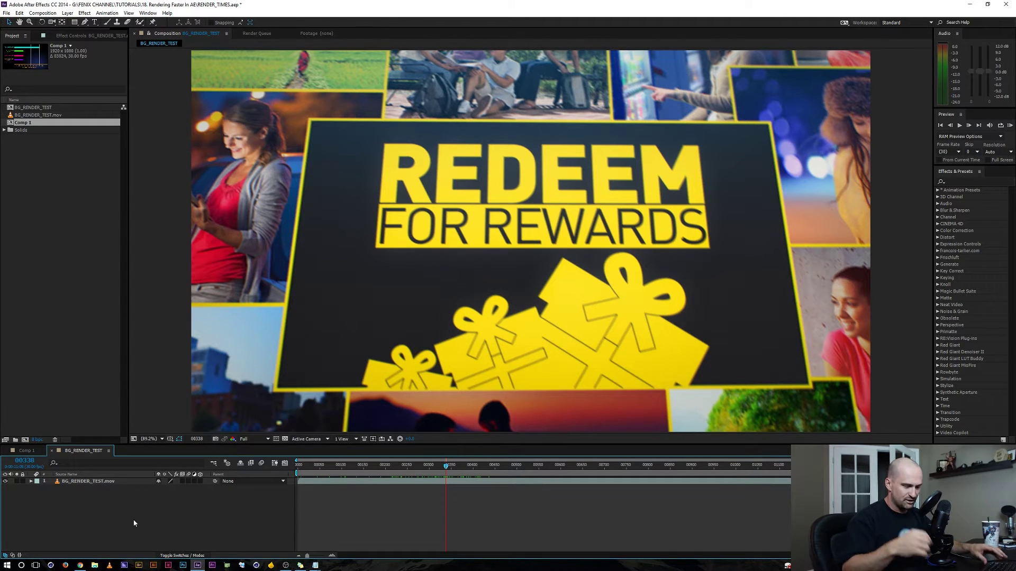
{"action": "key", "text": "ctrl+m"}
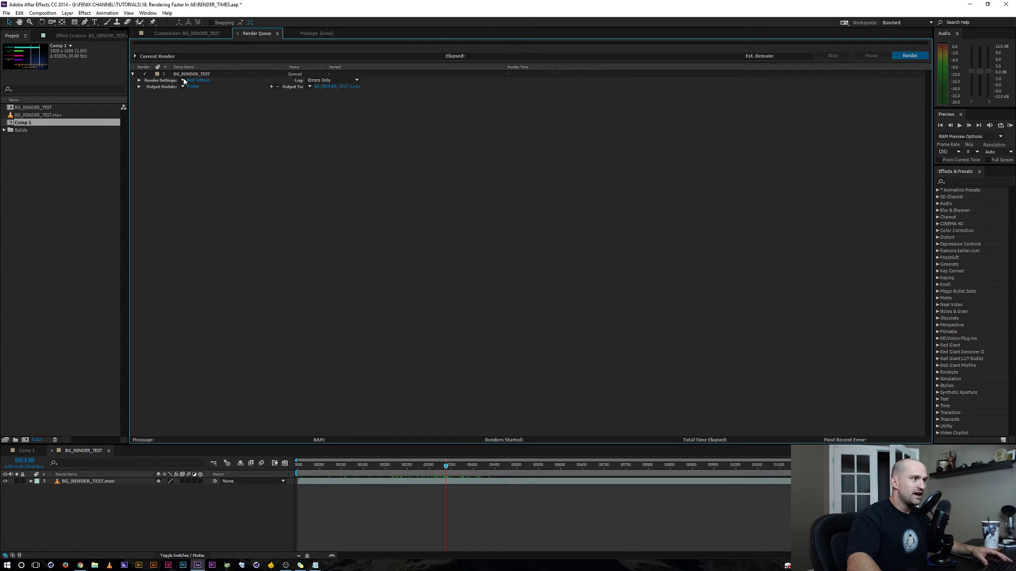
{"action": "left_click", "coordinate": [182, 79]}
{"action": "left_click", "coordinate": [217, 125]}
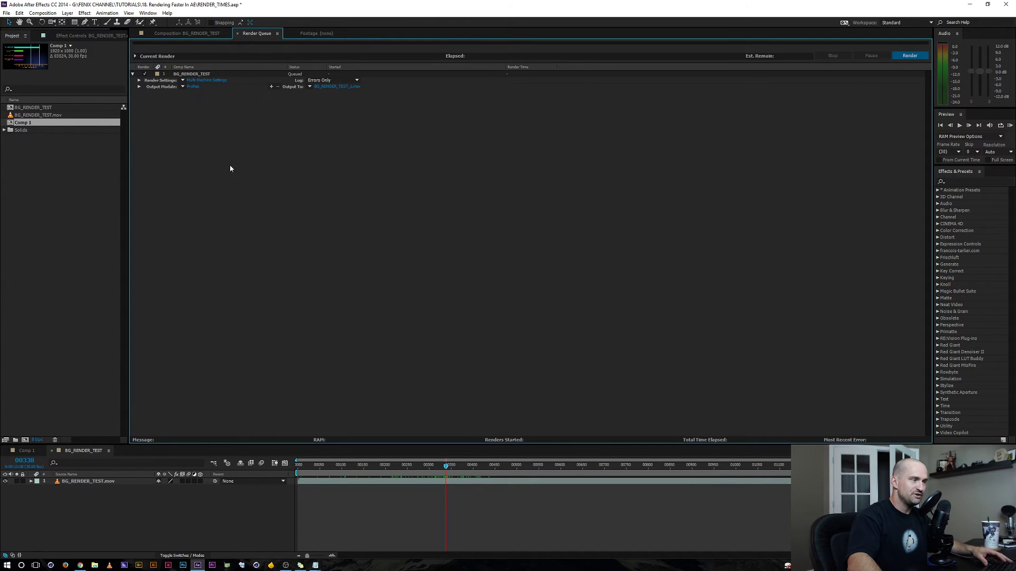
Set the Output Module to PNG and switch to the project folder in File Explorer.
{"action": "left_click", "coordinate": [183, 86]}
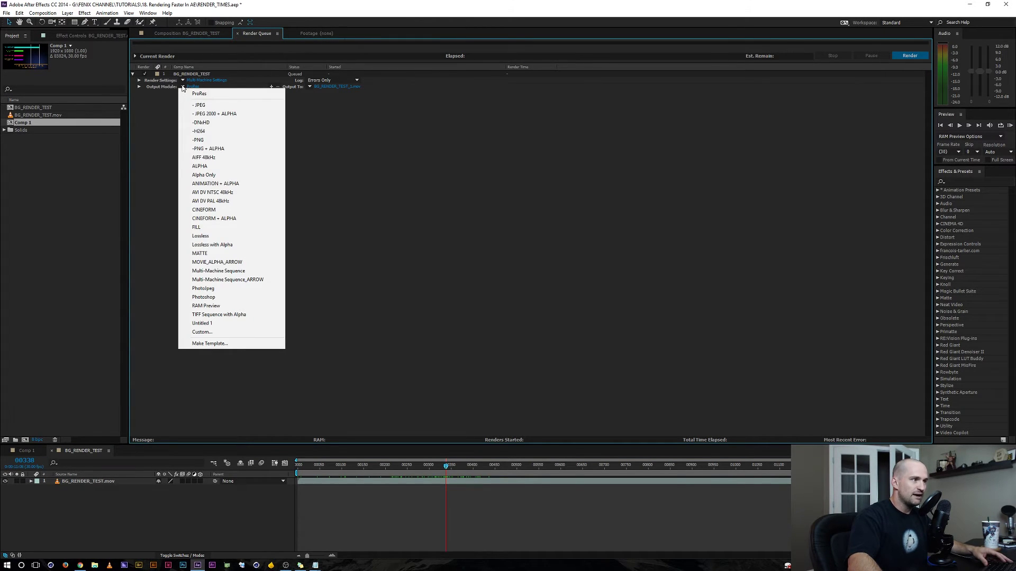
{"action": "left_click", "coordinate": [199, 139]}
{"action": "left_click", "coordinate": [182, 87]}
{"action": "left_click", "coordinate": [161, 130]}
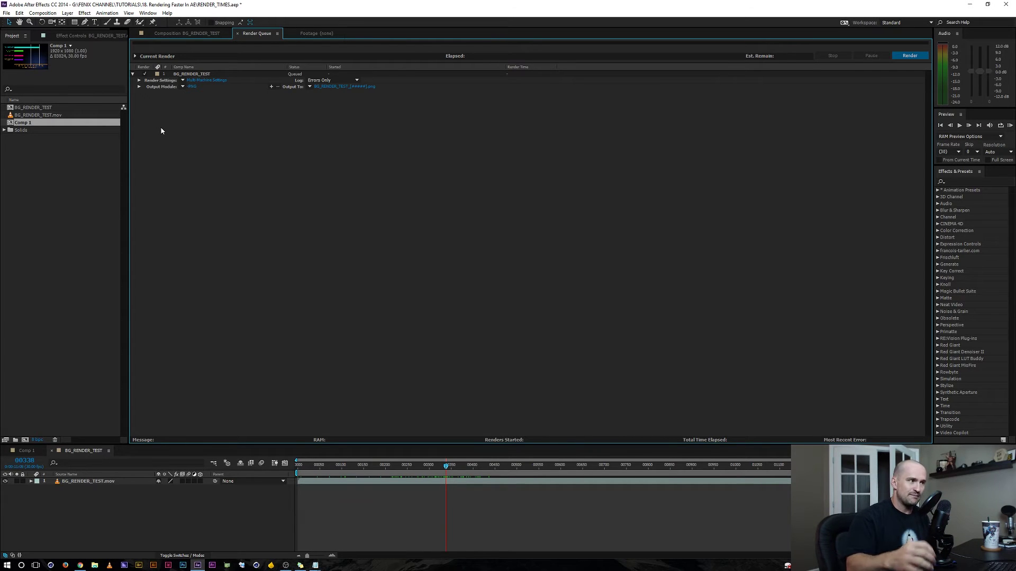
{"action": "key", "text": "alt+Tab"}
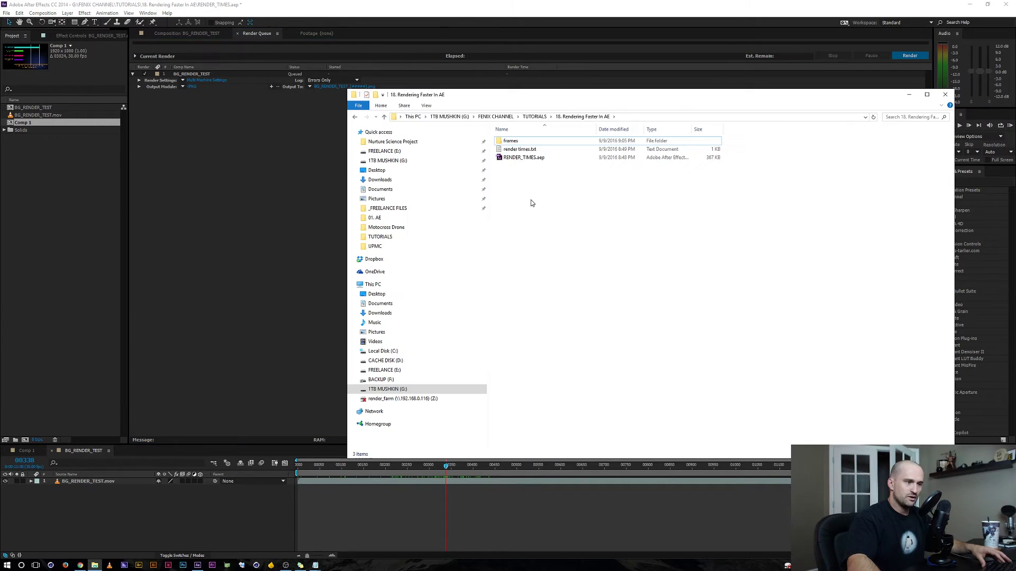
Browse the 1,426 JPG frames in the frames folder, then return to BG_RENDER_TEST in After Effects.
{"action": "double_click", "coordinate": [512, 141]}
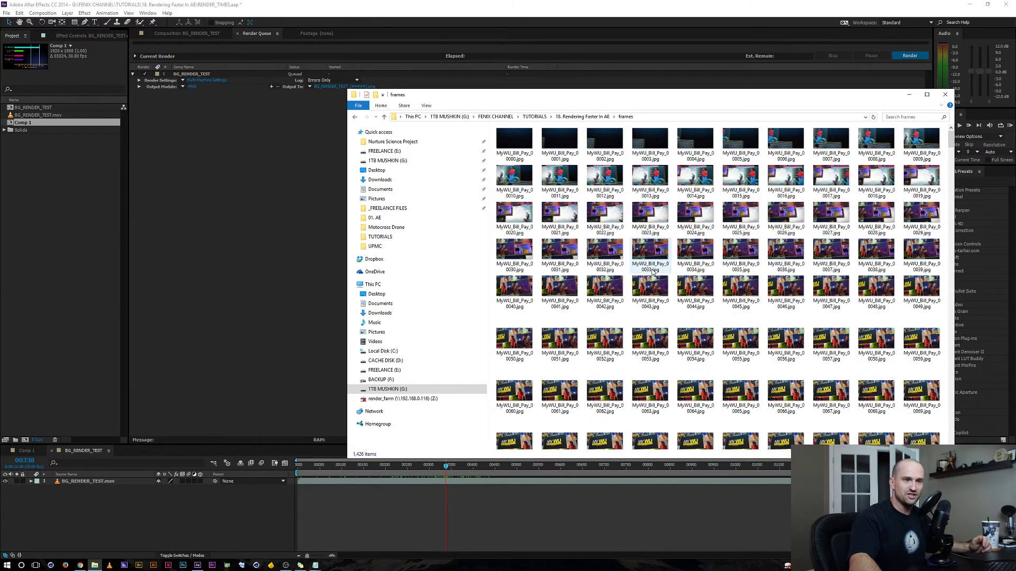
{"action": "left_click", "coordinate": [926, 94]}
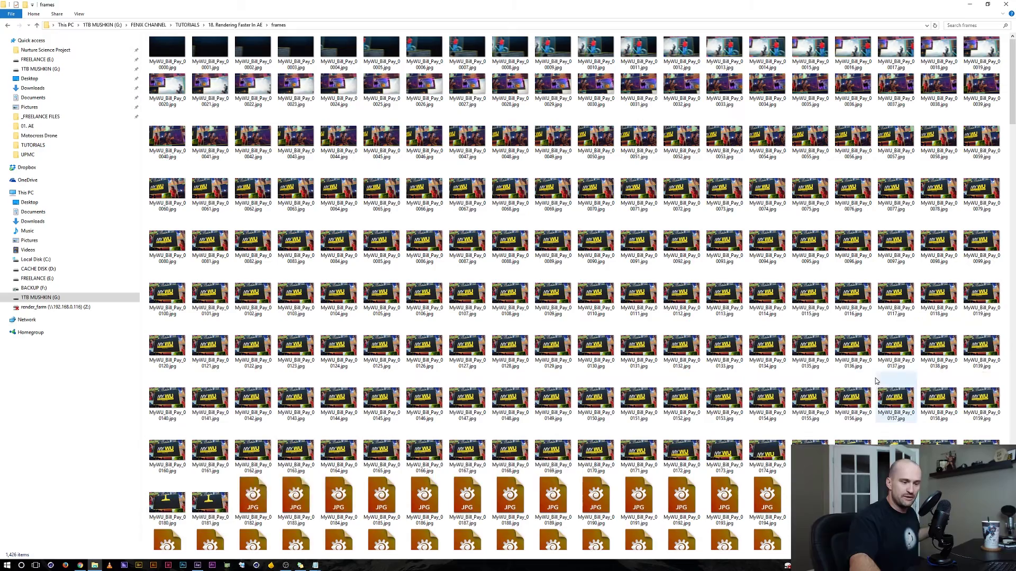
{"action": "scroll", "coordinate": [587, 241], "scroll_direction": "down", "scroll_amount": 2}
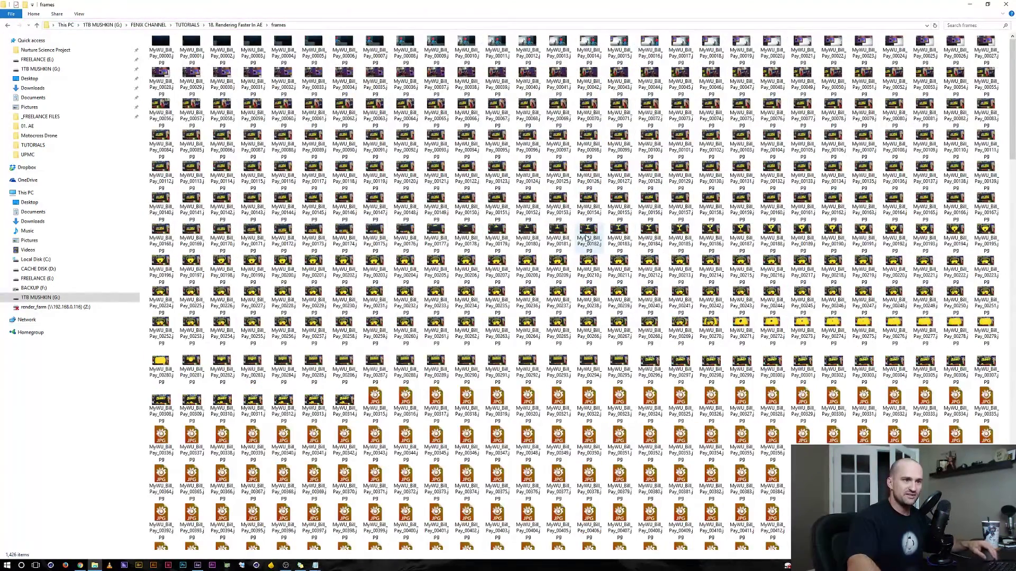
{"action": "scroll", "coordinate": [587, 229], "scroll_direction": "down", "scroll_amount": 1}
{"action": "scroll", "coordinate": [586, 228], "scroll_direction": "down", "scroll_amount": 1}
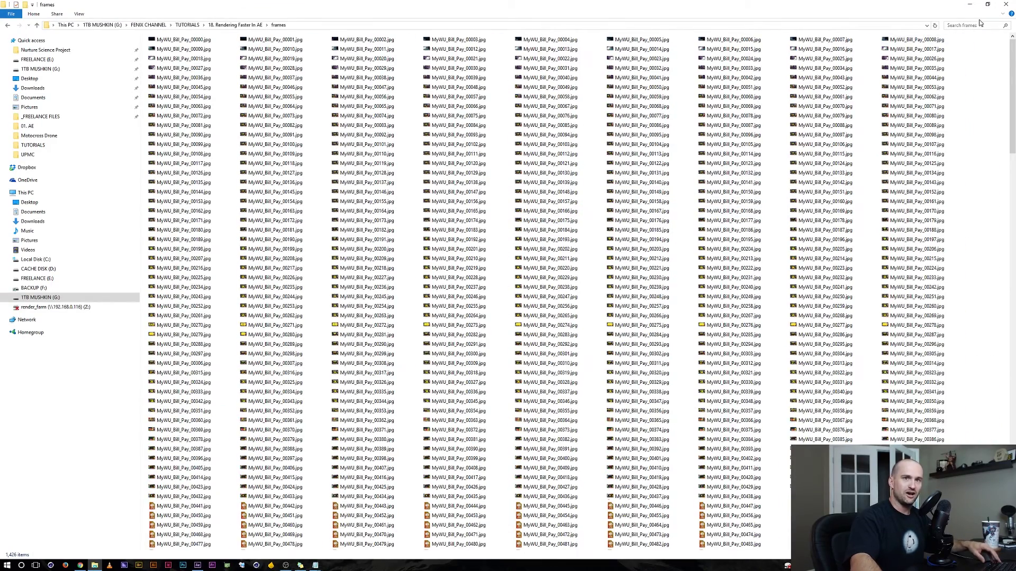
{"action": "left_click", "coordinate": [987, 4]}
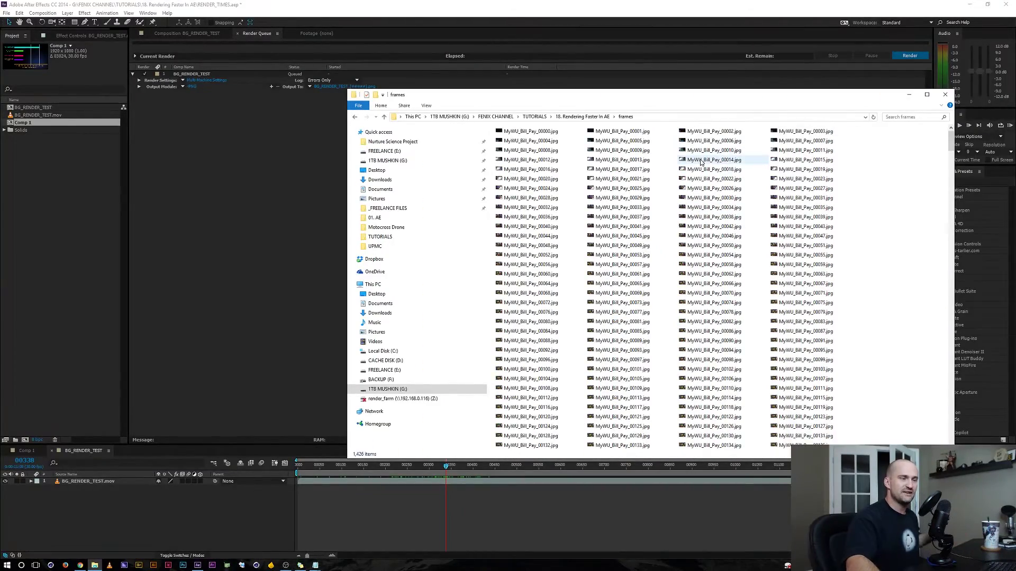
{"action": "left_click", "coordinate": [268, 199]}
{"action": "left_click", "coordinate": [448, 465]}
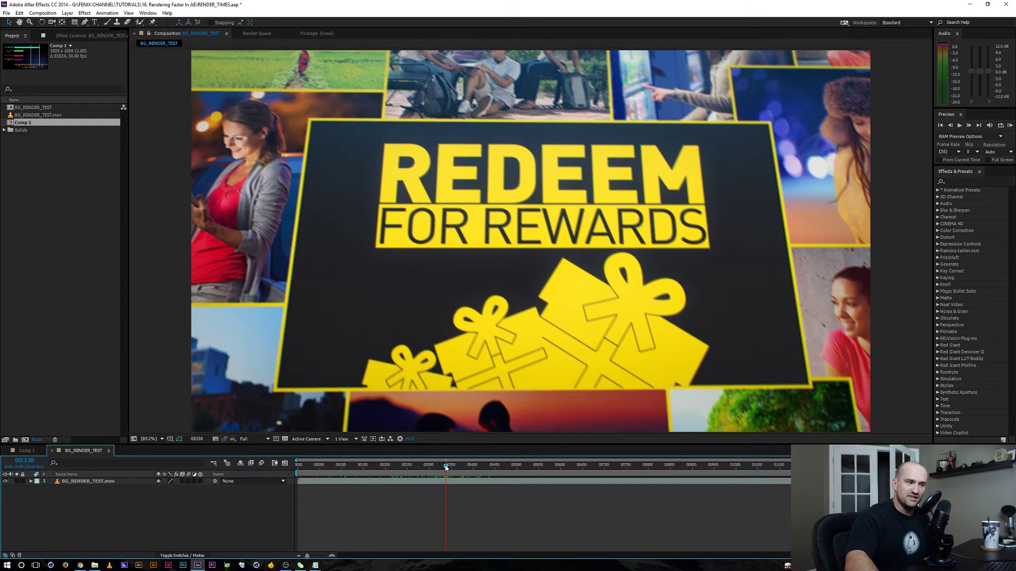
Scrub the BG_RENDER_TEST playhead back to frame 00322.
{"action": "left_click_drag", "start_coordinate": [446, 465], "coordinate": [422, 465]}
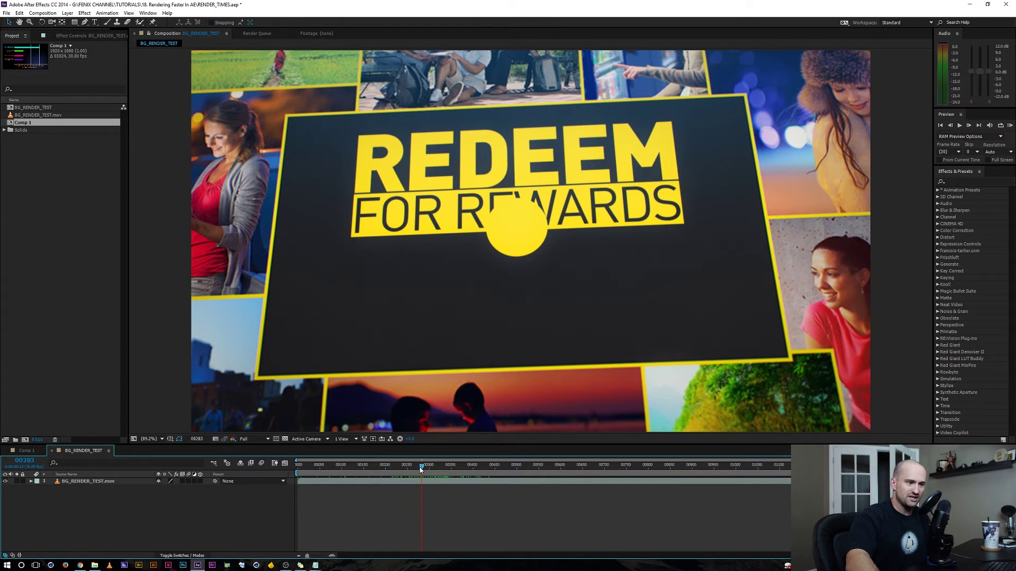
{"action": "left_click_drag", "start_coordinate": [421, 470], "coordinate": [418, 470]}
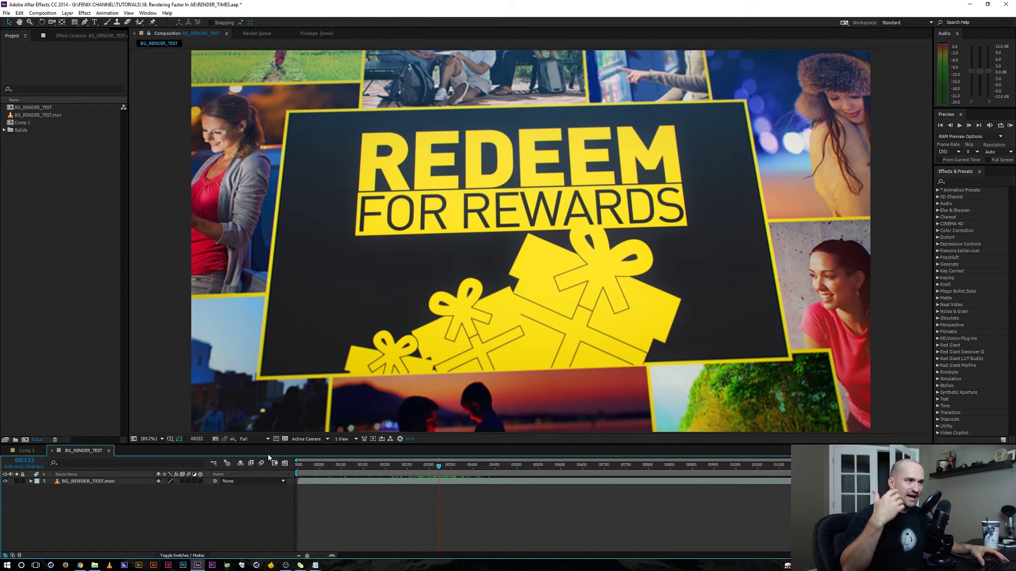
Reopen the BG Renderer panel, keep Post Render Actions enabled, and show the Render Queue.
{"action": "left_click", "coordinate": [147, 13]}
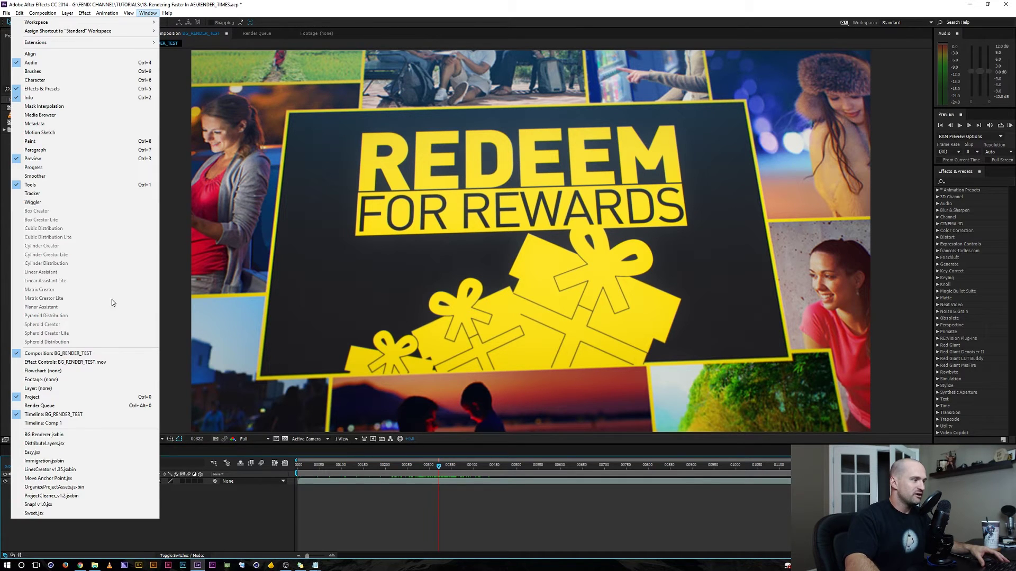
{"action": "left_click", "coordinate": [88, 434]}
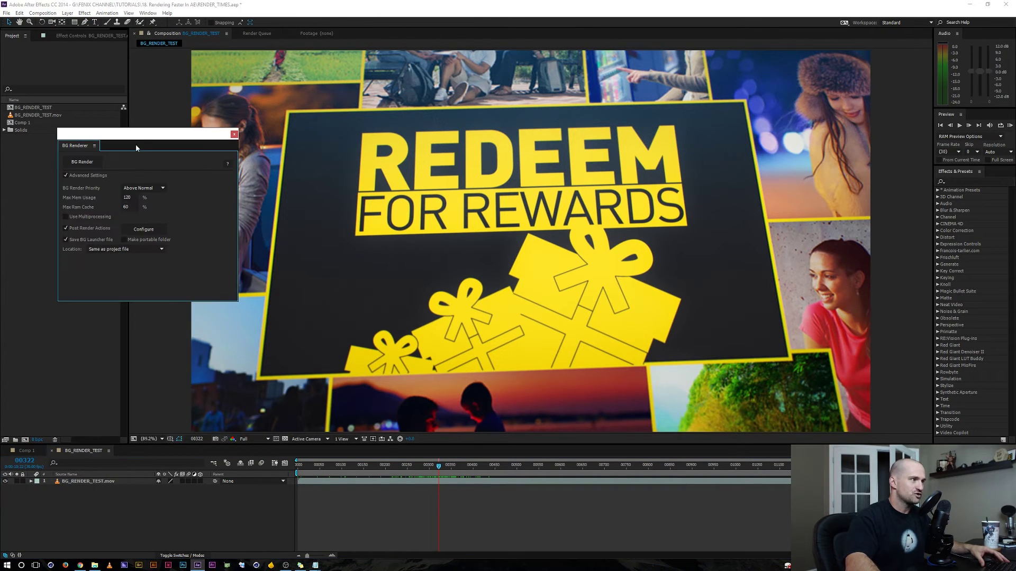
{"action": "left_click_drag", "start_coordinate": [136, 147], "coordinate": [108, 148]}
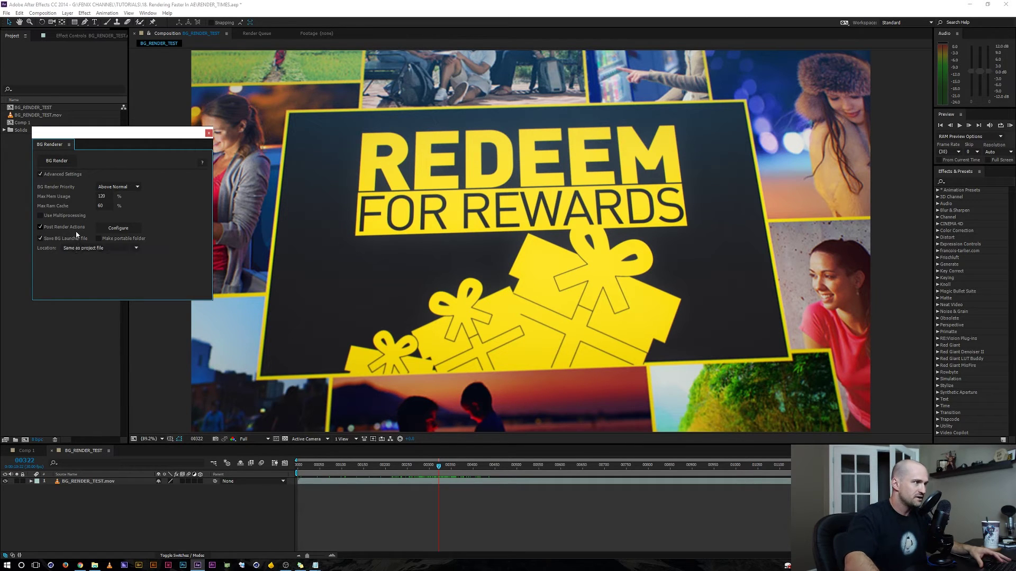
{"action": "left_click", "coordinate": [51, 228]}
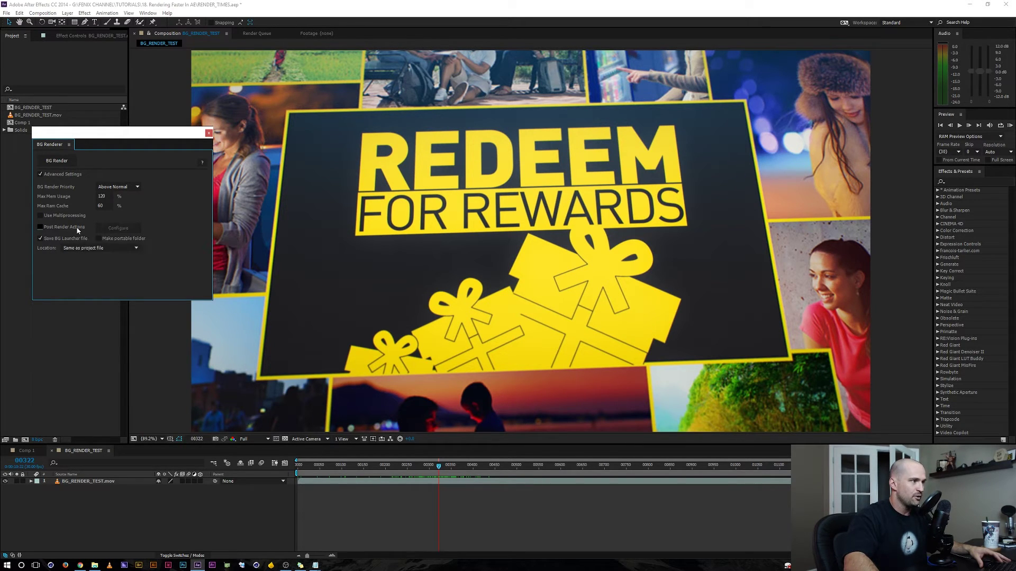
{"action": "left_click", "coordinate": [52, 229]}
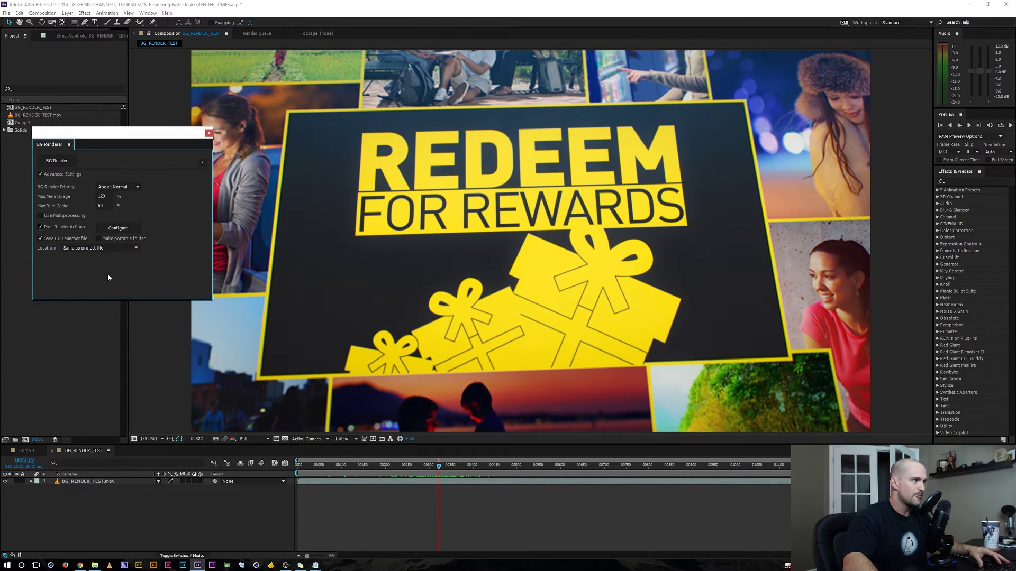
{"action": "left_click", "coordinate": [62, 163]}
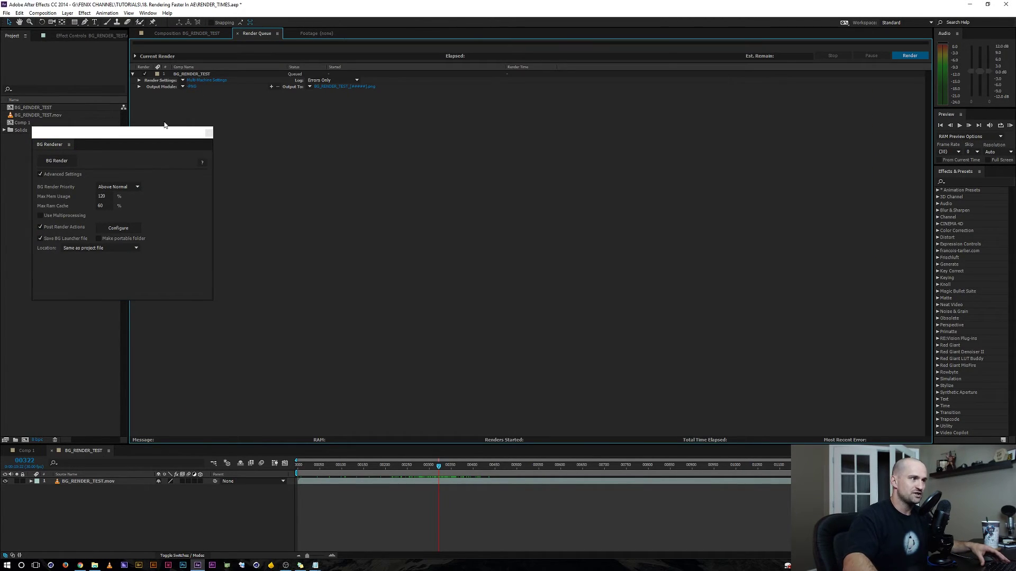
Drag the BG Renderer panel over to the right side of the screen.
{"action": "left_click_drag", "start_coordinate": [164, 125], "coordinate": [618, 121]}
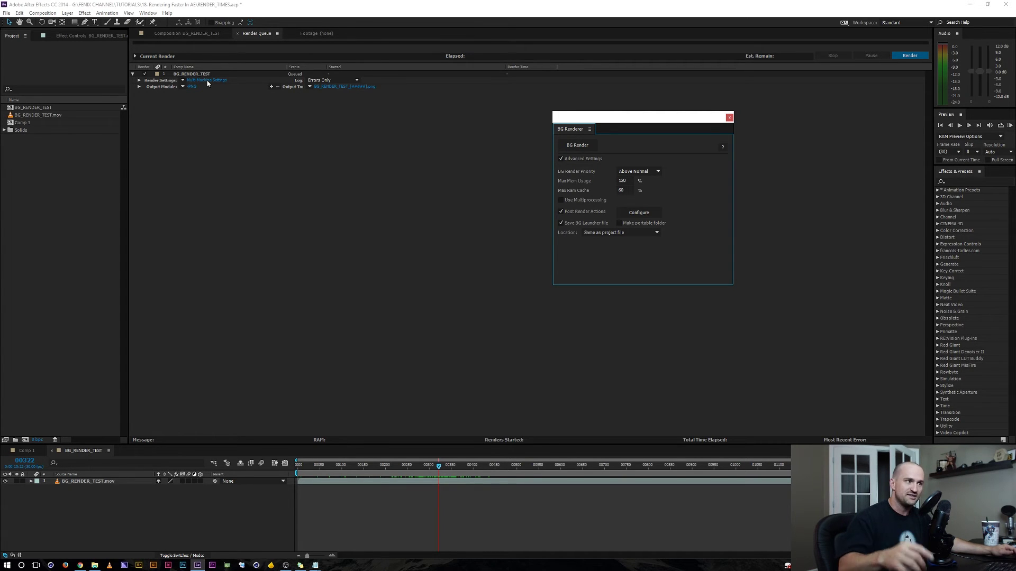
Set Output To a new 'example' folder inside 18. Rendering Faster In AE.
{"action": "left_click", "coordinate": [344, 87]}
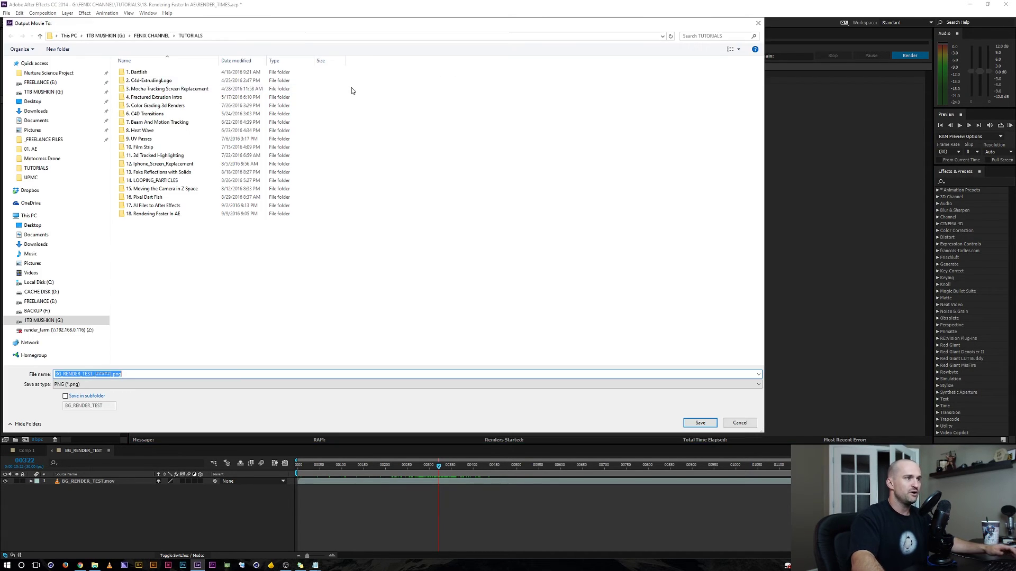
{"action": "double_click", "coordinate": [155, 214]}
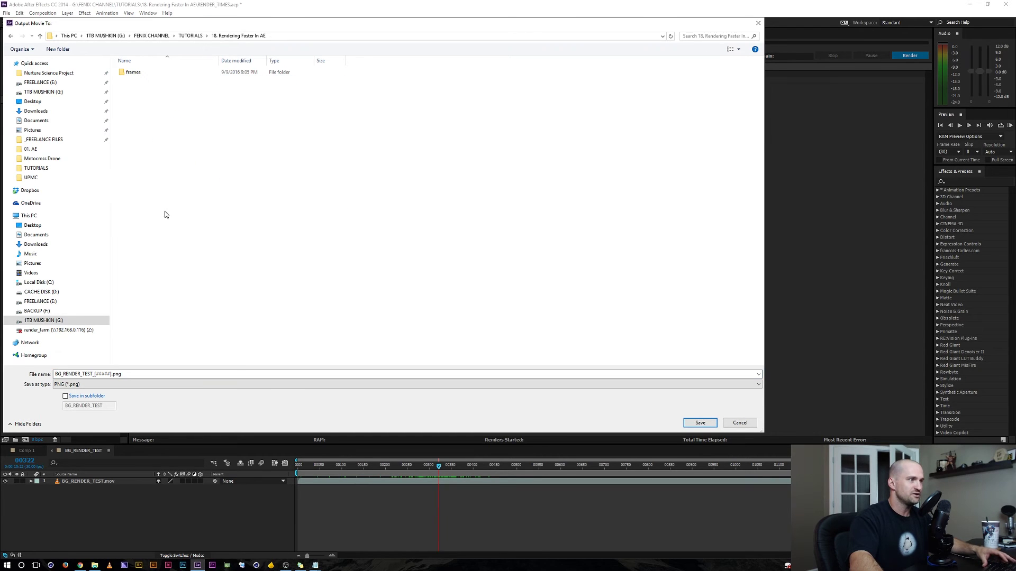
{"action": "left_click", "coordinate": [58, 48]}
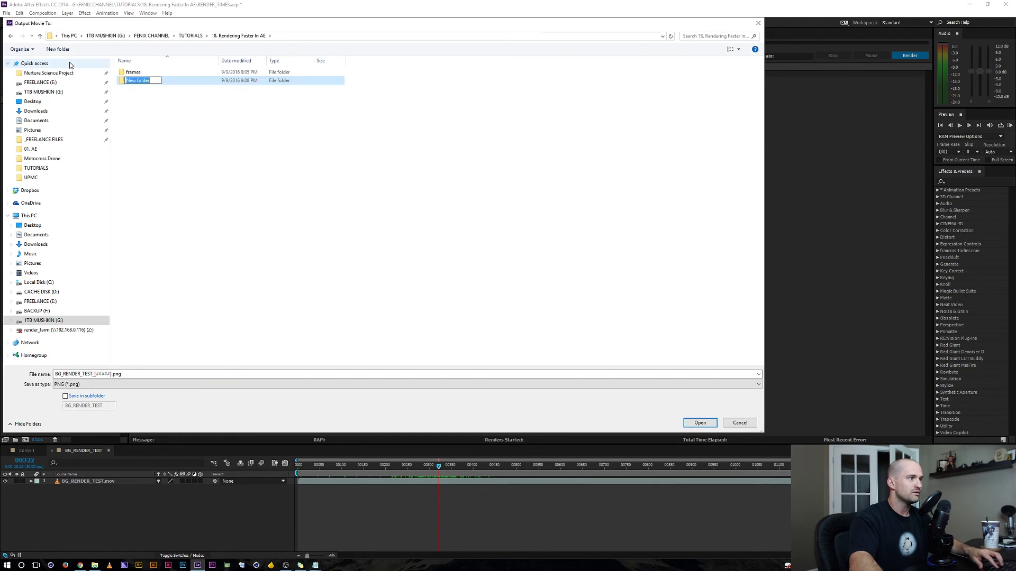
{"action": "type", "text": "exa"}
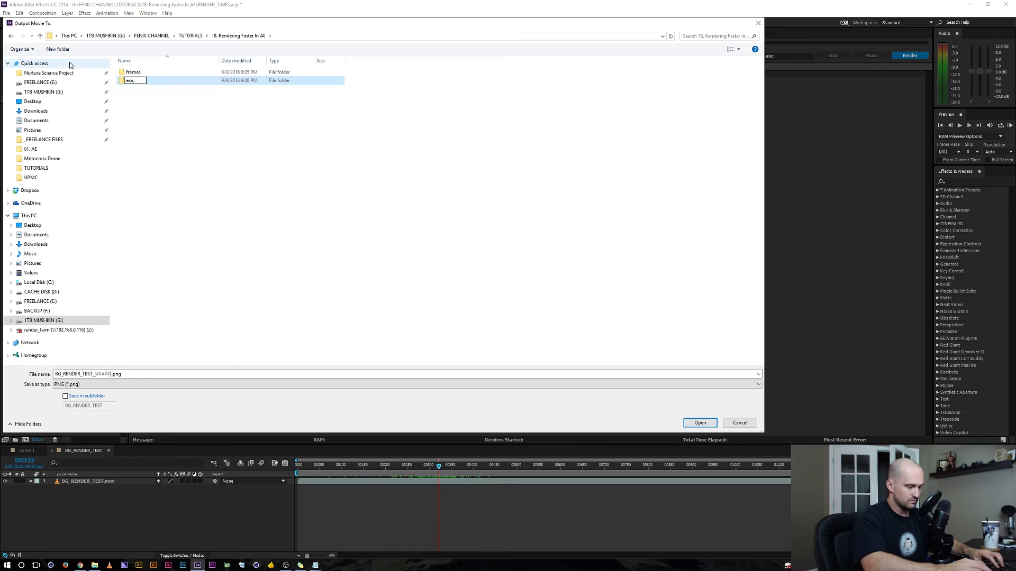
{"action": "type", "text": "mple"}
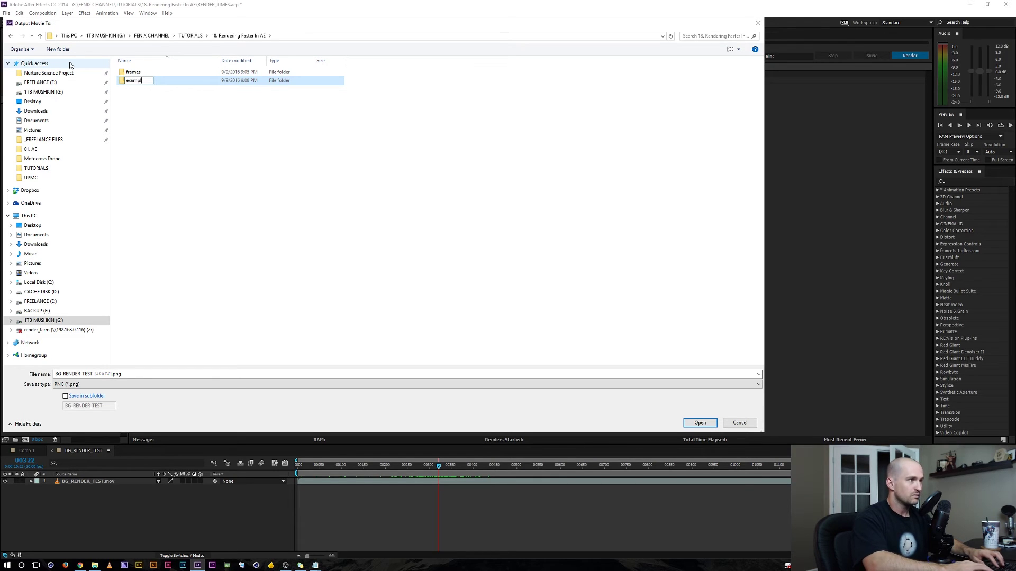
{"action": "left_click", "coordinate": [184, 122]}
{"action": "double_click", "coordinate": [134, 72]}
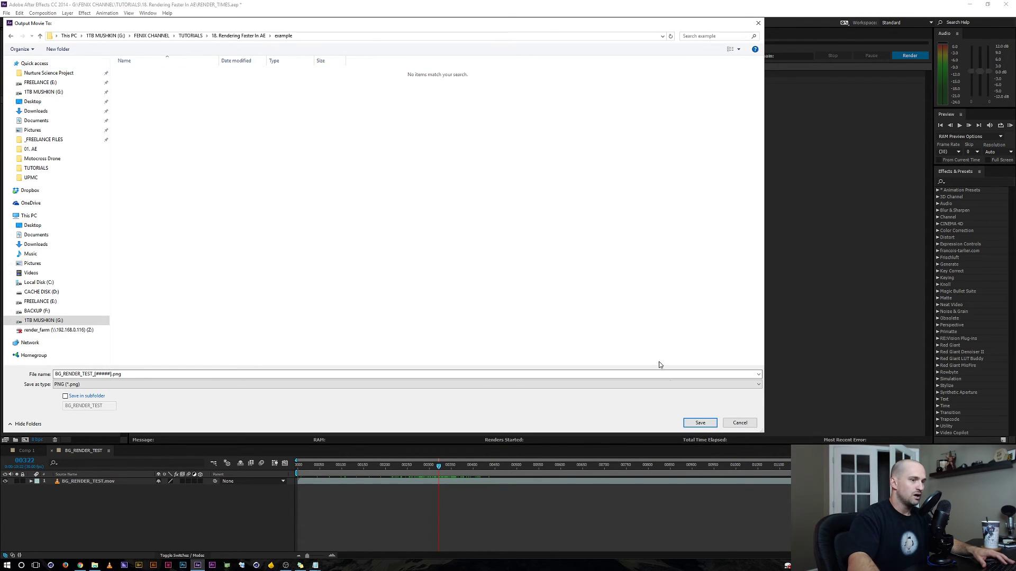
{"action": "left_click", "coordinate": [699, 422]}
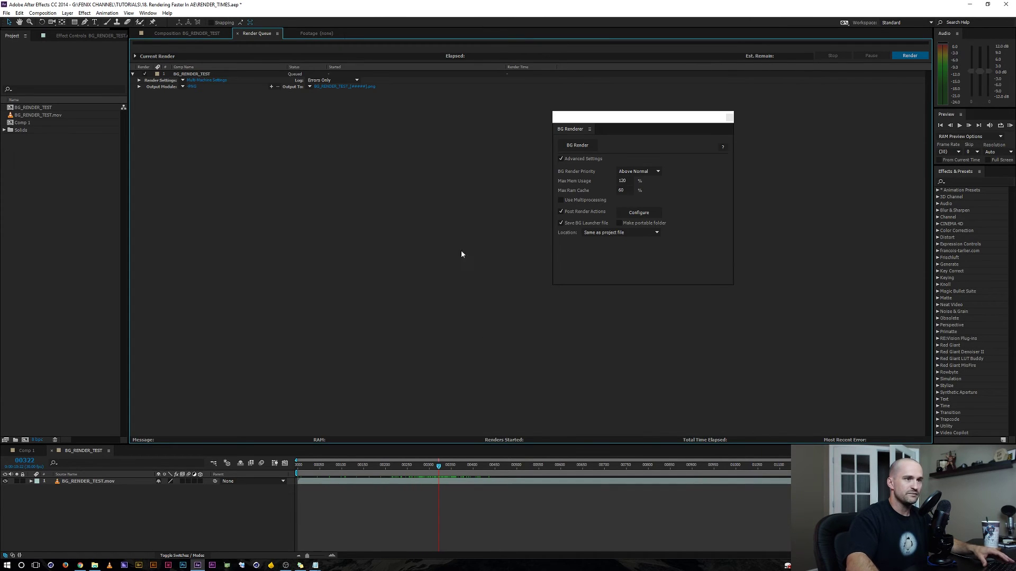
Generate RENDER_TIMES_BG_Renderer.cmd via BG Render, saving but not launching, and open its folder.
{"action": "left_click", "coordinate": [584, 146]}
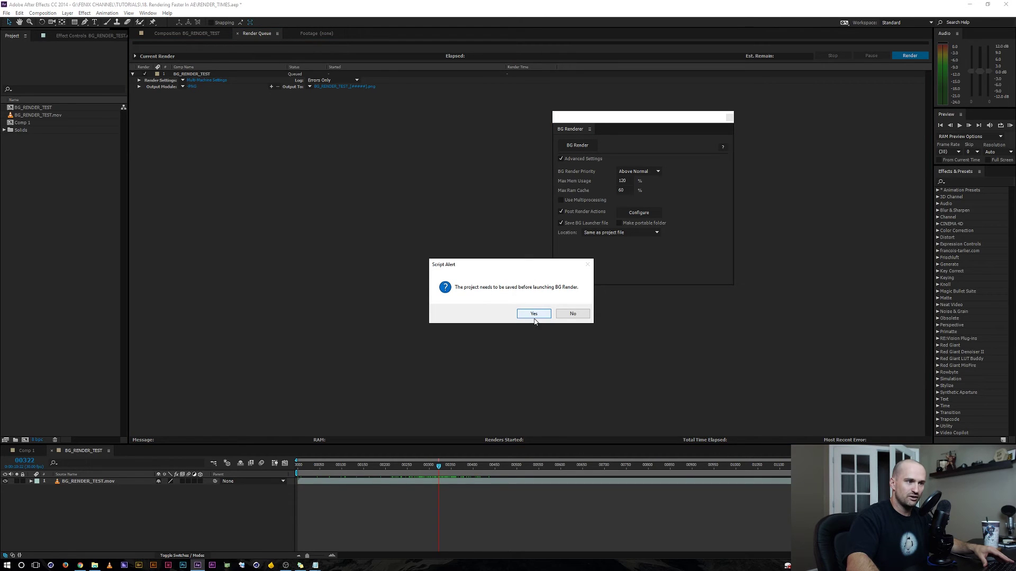
{"action": "left_click", "coordinate": [534, 317]}
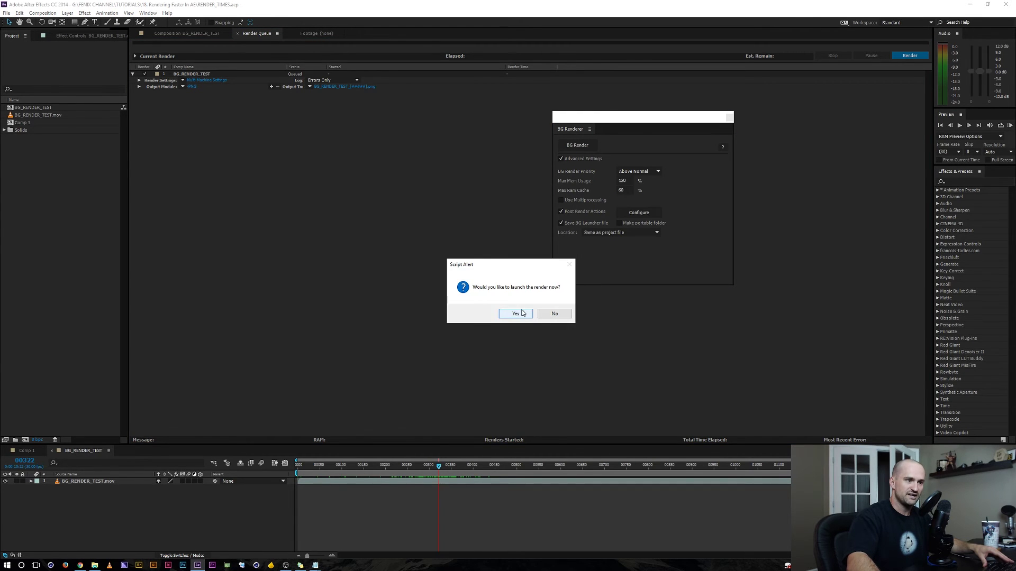
{"action": "left_click", "coordinate": [555, 314]}
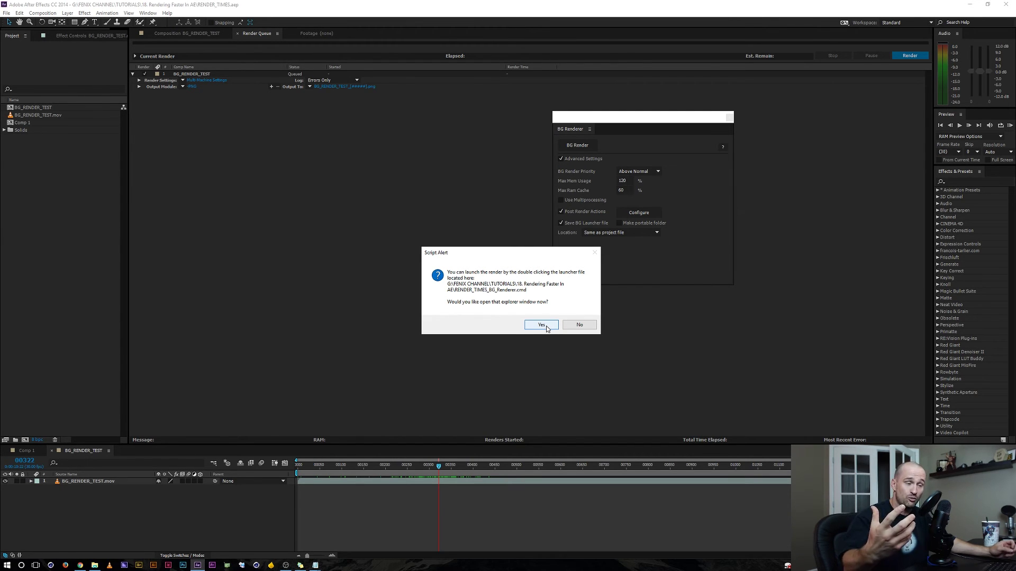
{"action": "left_click", "coordinate": [546, 328]}
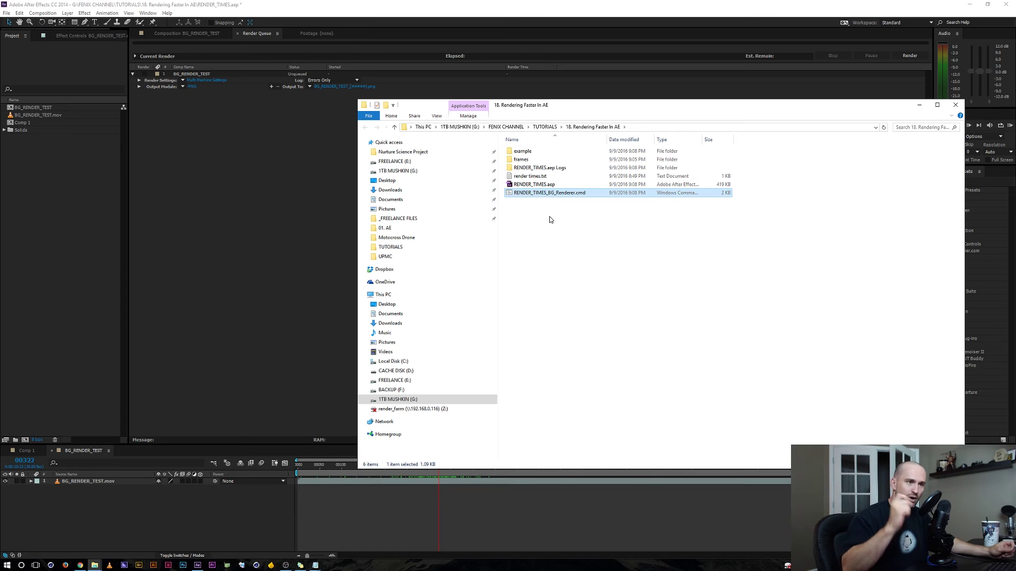
Open Task Manager and set the CPU performance graph to show logical processors.
{"action": "right_click", "coordinate": [456, 565]}
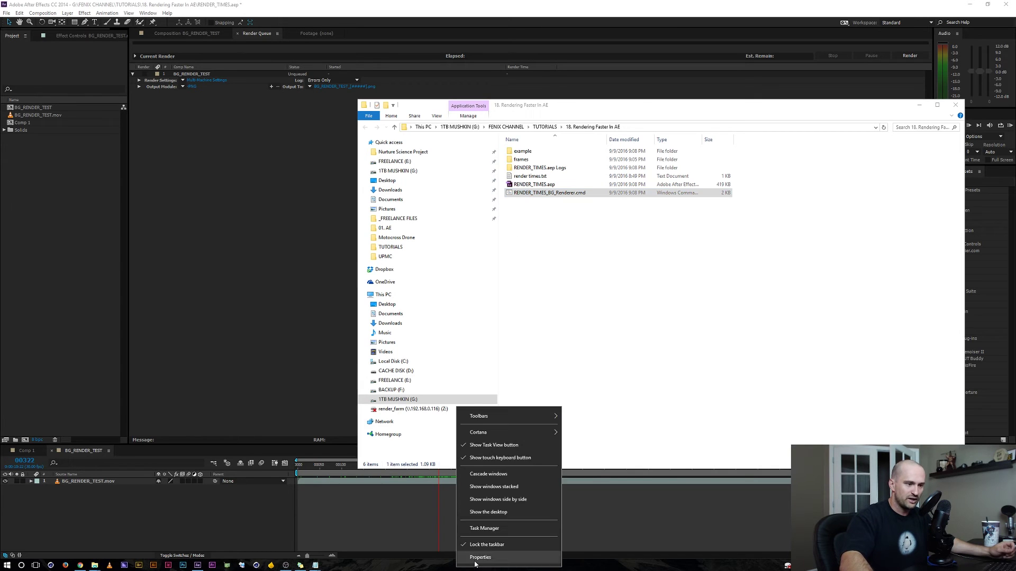
{"action": "left_click", "coordinate": [489, 531]}
{"action": "left_click_drag", "start_coordinate": [733, 227], "coordinate": [153, 120]}
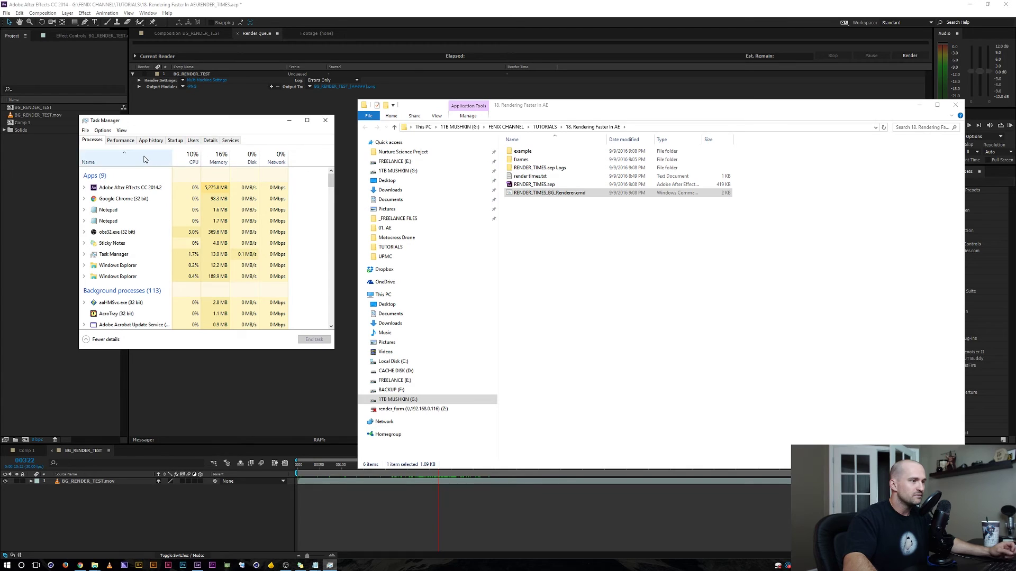
{"action": "left_click", "coordinate": [121, 140]}
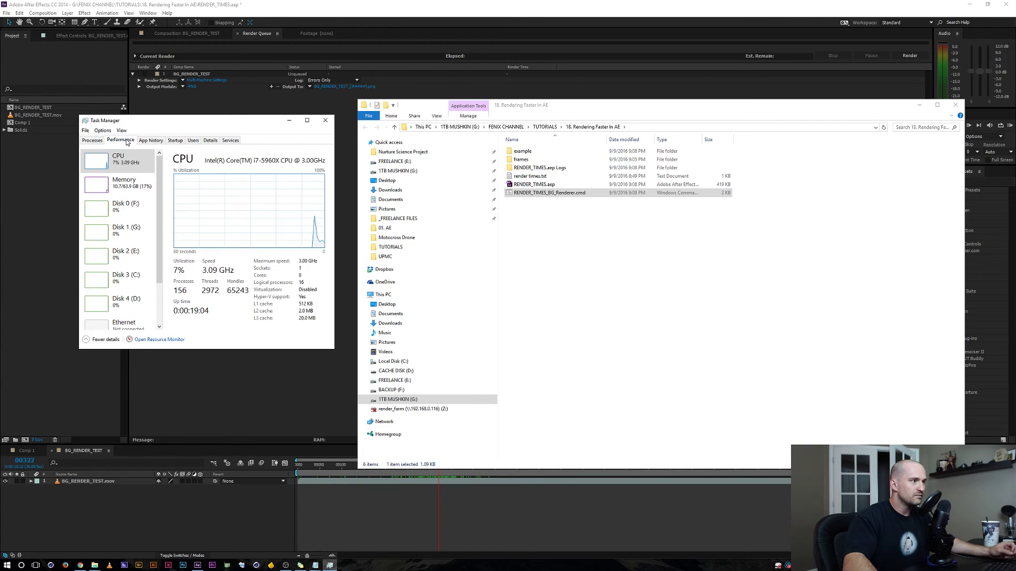
{"action": "right_click", "coordinate": [230, 200]}
{"action": "mouse_move", "coordinate": [248, 203]}
{"action": "left_click", "coordinate": [209, 213]}
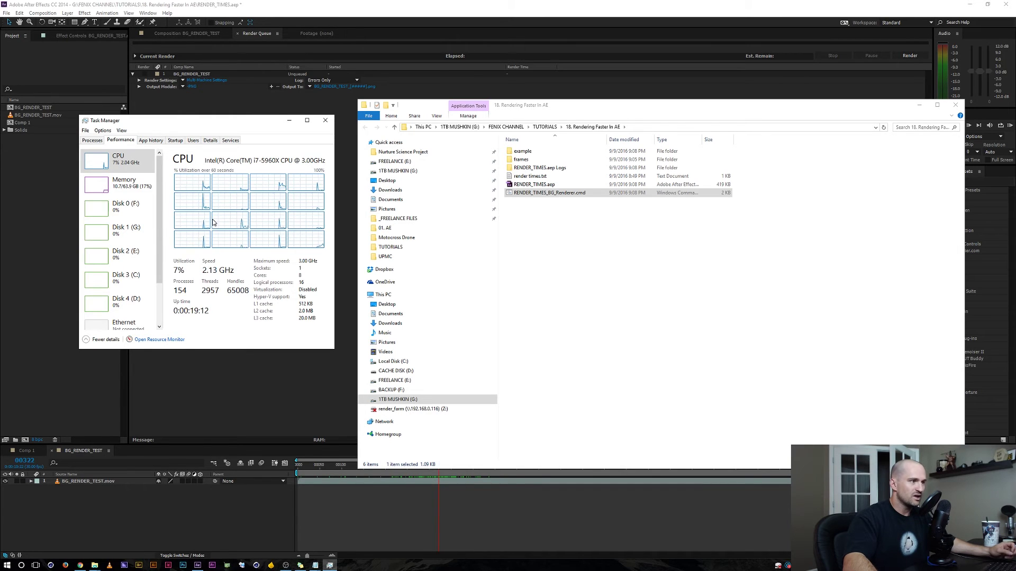
Enlarge Task Manager at the top left with the launcher's folder window beside it.
{"action": "left_click_drag", "start_coordinate": [335, 150], "coordinate": [534, 149]}
{"action": "left_click_drag", "start_coordinate": [423, 105], "coordinate": [761, 101]}
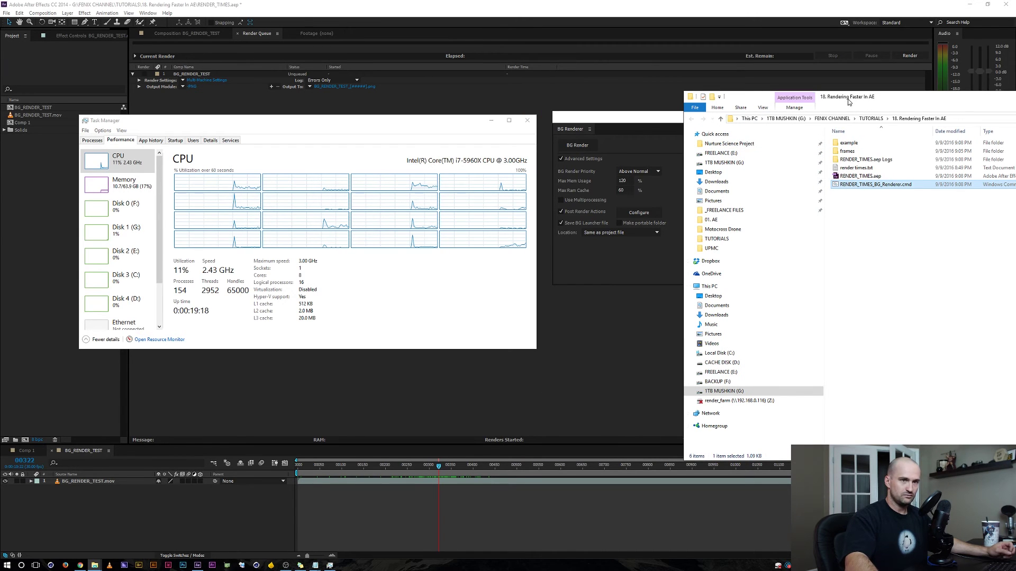
{"action": "left_click_drag", "start_coordinate": [848, 102], "coordinate": [724, 98]}
{"action": "left_click_drag", "start_coordinate": [424, 119], "coordinate": [402, 76]}
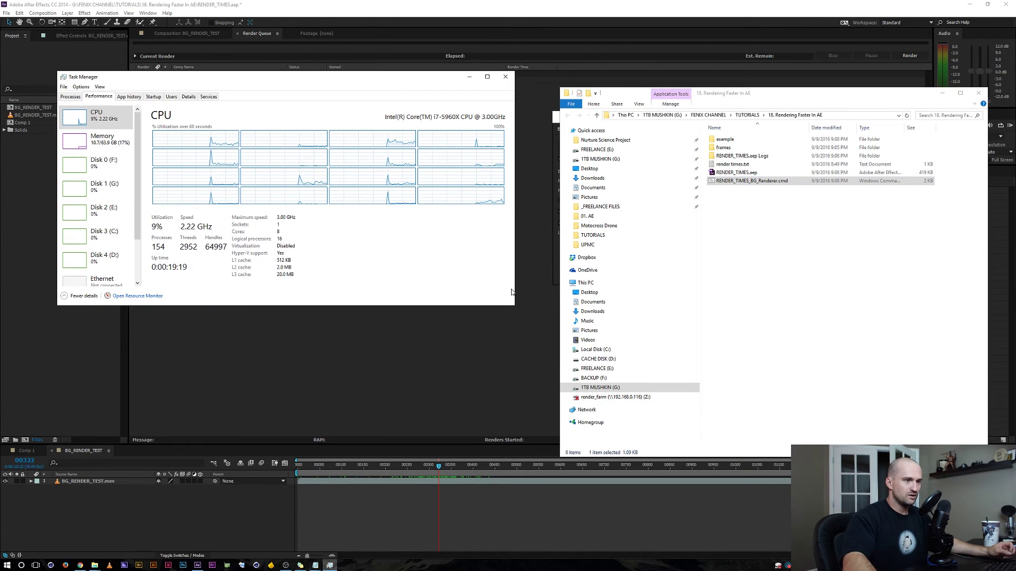
{"action": "left_click_drag", "start_coordinate": [513, 305], "coordinate": [552, 486]}
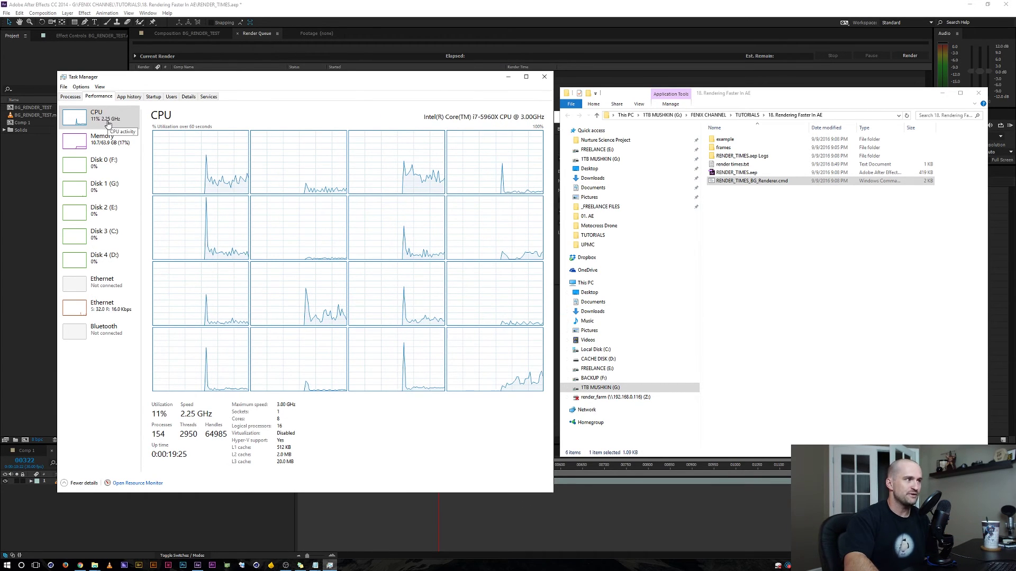
Launch two BG Renderer instances from RENDER_TIMES_BG_Renderer.cmd, moving each console lower right.
{"action": "left_click", "coordinate": [776, 242]}
{"action": "double_click", "coordinate": [712, 182]}
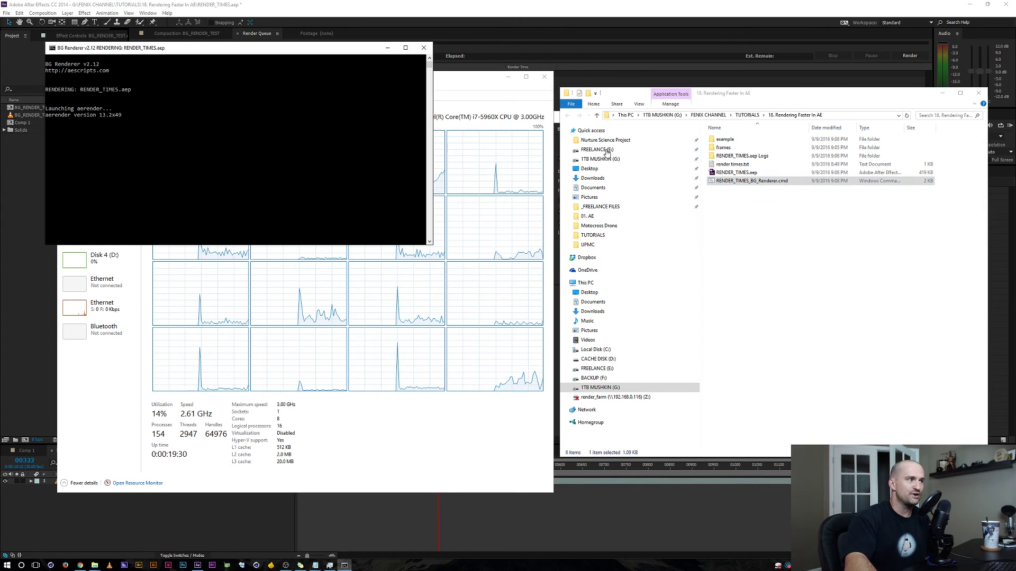
{"action": "left_click_drag", "start_coordinate": [285, 44], "coordinate": [837, 349]}
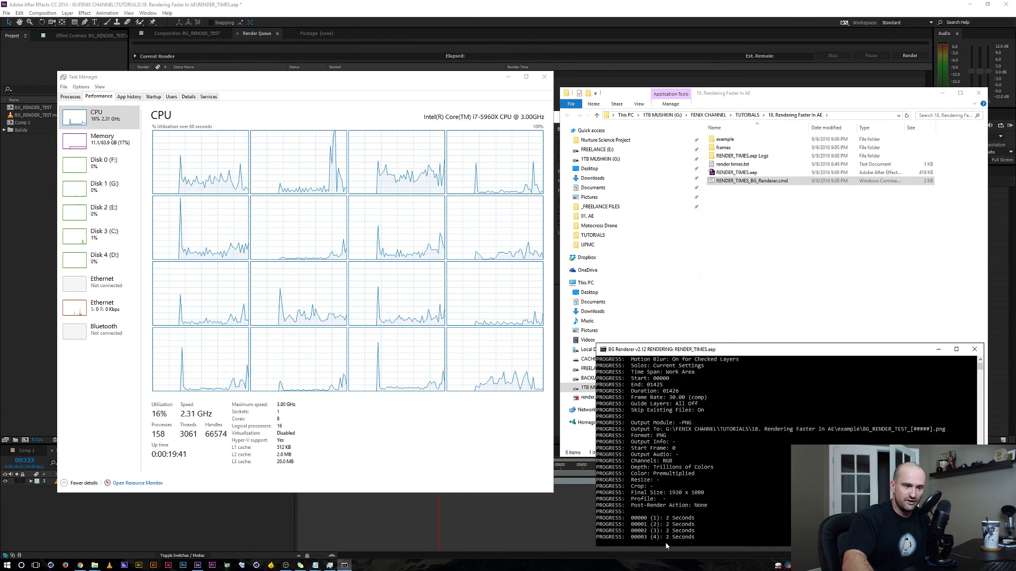
{"action": "double_click", "coordinate": [733, 181]}
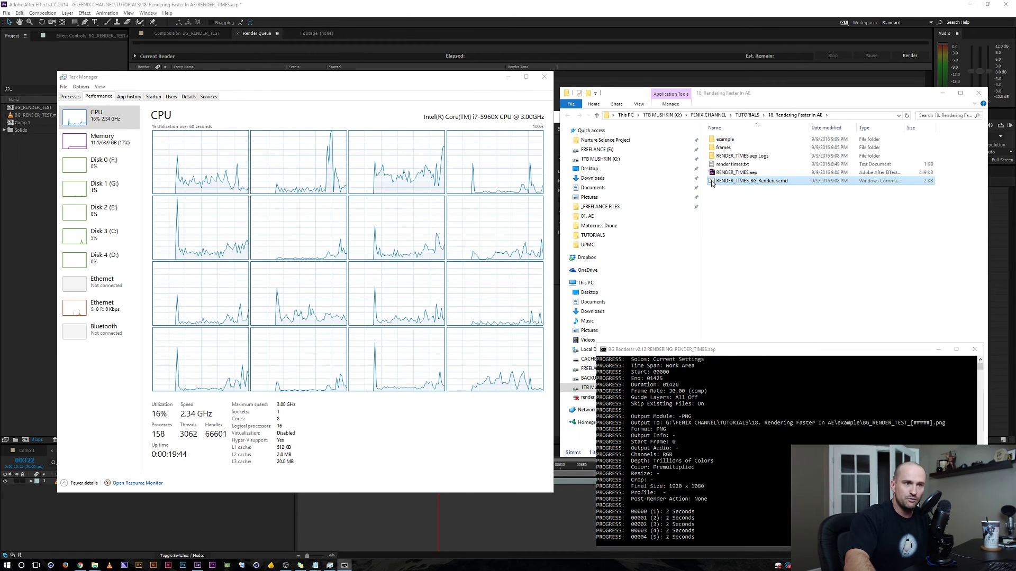
{"action": "left_click_drag", "start_coordinate": [323, 122], "coordinate": [796, 302]}
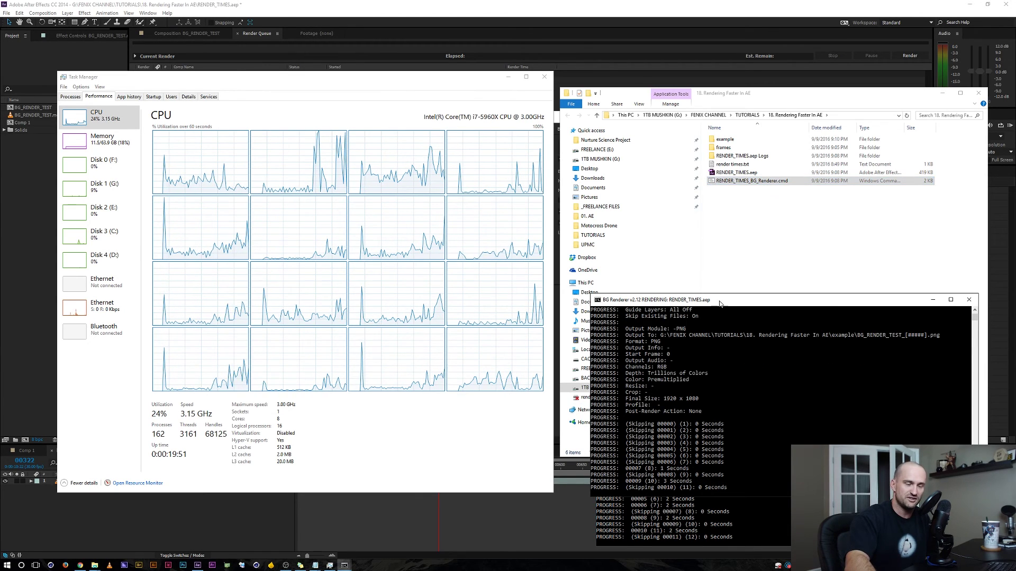
Launch six more BG Renderer instances from the .cmd launcher, eight in total.
{"action": "double_click", "coordinate": [712, 182]}
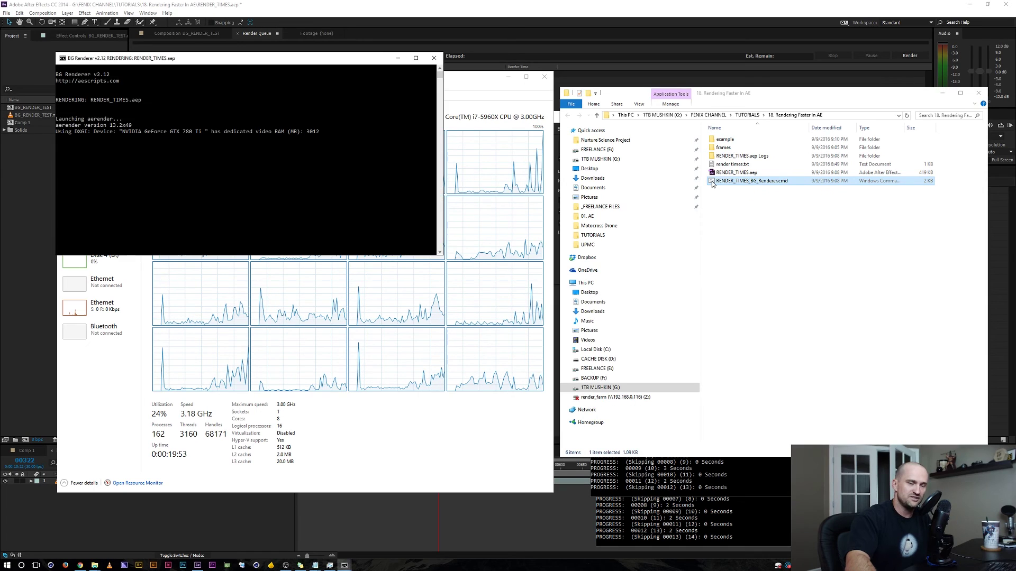
{"action": "double_click", "coordinate": [712, 181]}
{"action": "double_click", "coordinate": [712, 181]}
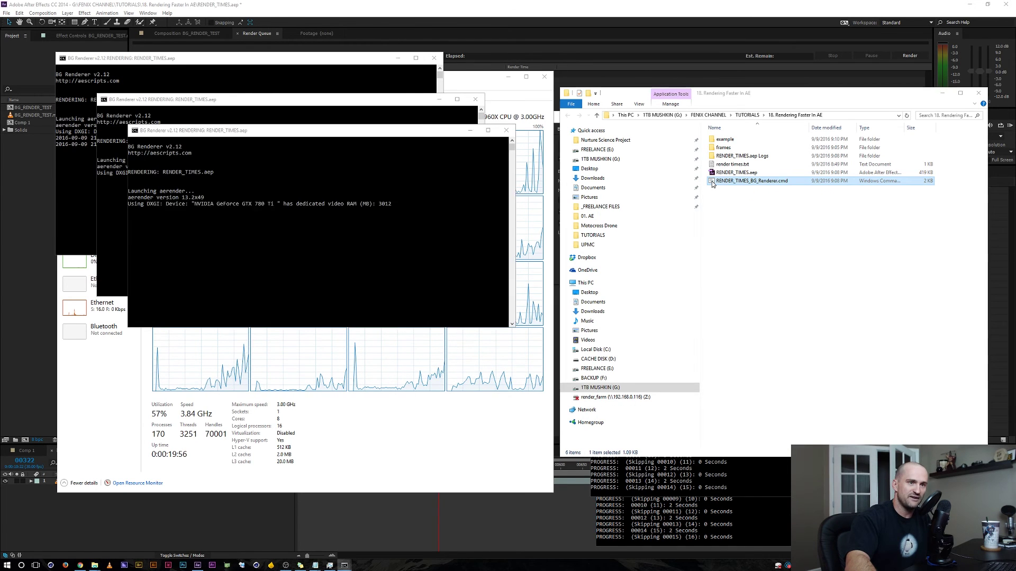
{"action": "double_click", "coordinate": [712, 182]}
{"action": "double_click", "coordinate": [712, 181]}
{"action": "double_click", "coordinate": [712, 182]}
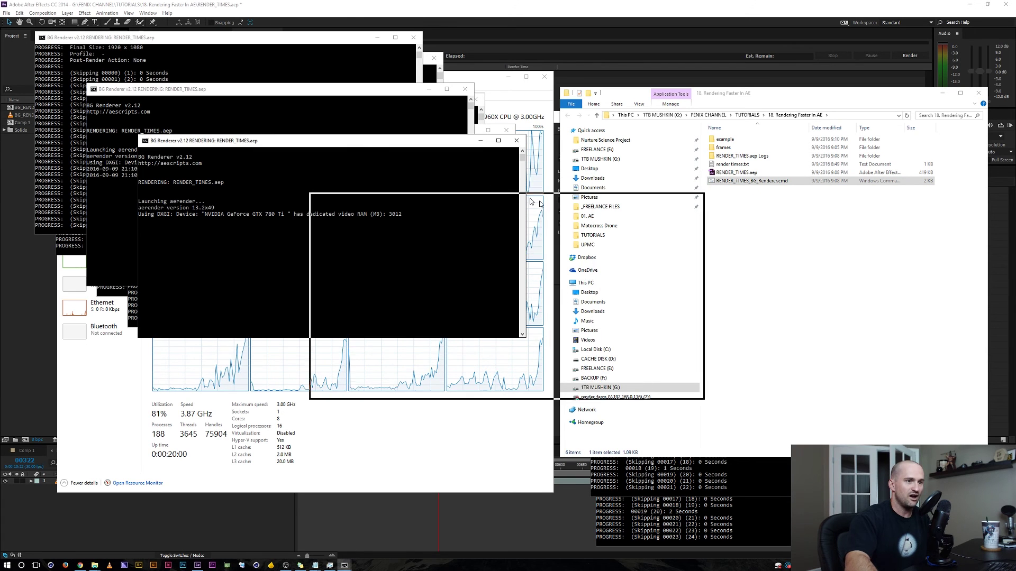
Spread the render consoles across the screen and bring the CPU graphs forward.
{"action": "left_click_drag", "start_coordinate": [531, 202], "coordinate": [783, 276]}
{"action": "left_click_drag", "start_coordinate": [394, 91], "coordinate": [858, 64]}
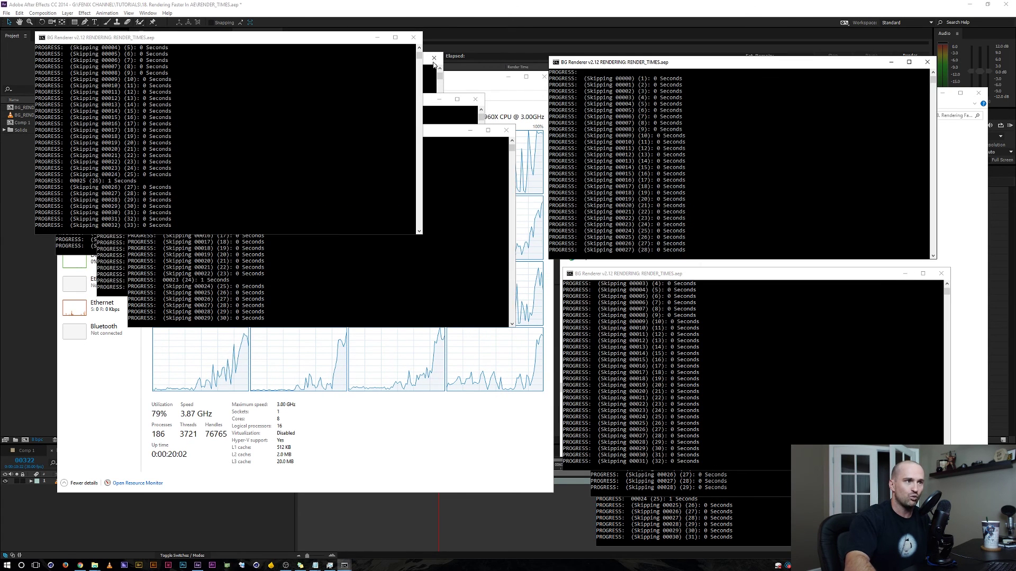
{"action": "left_click_drag", "start_coordinate": [333, 32], "coordinate": [450, 359]}
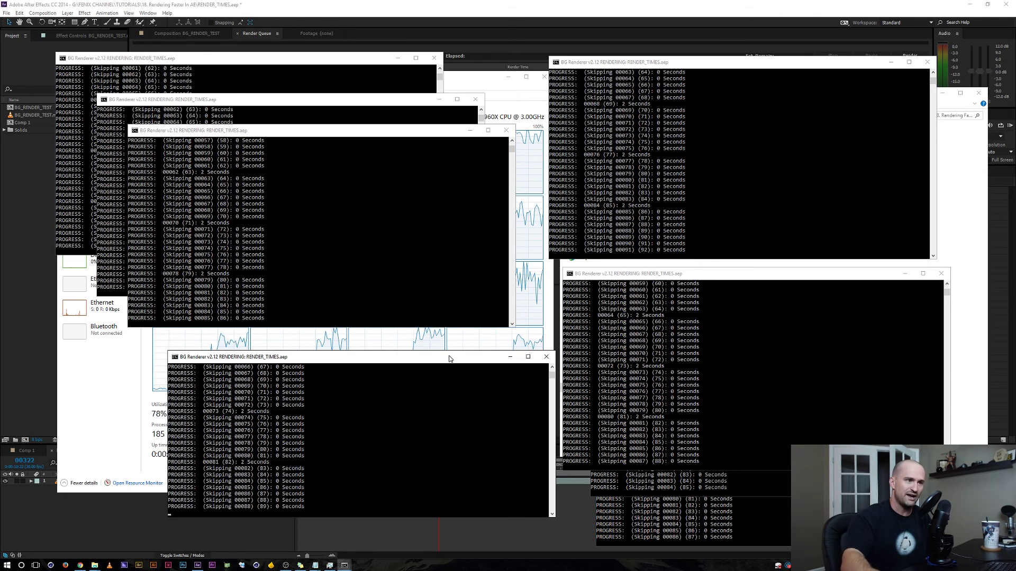
{"action": "left_click", "coordinate": [484, 77]}
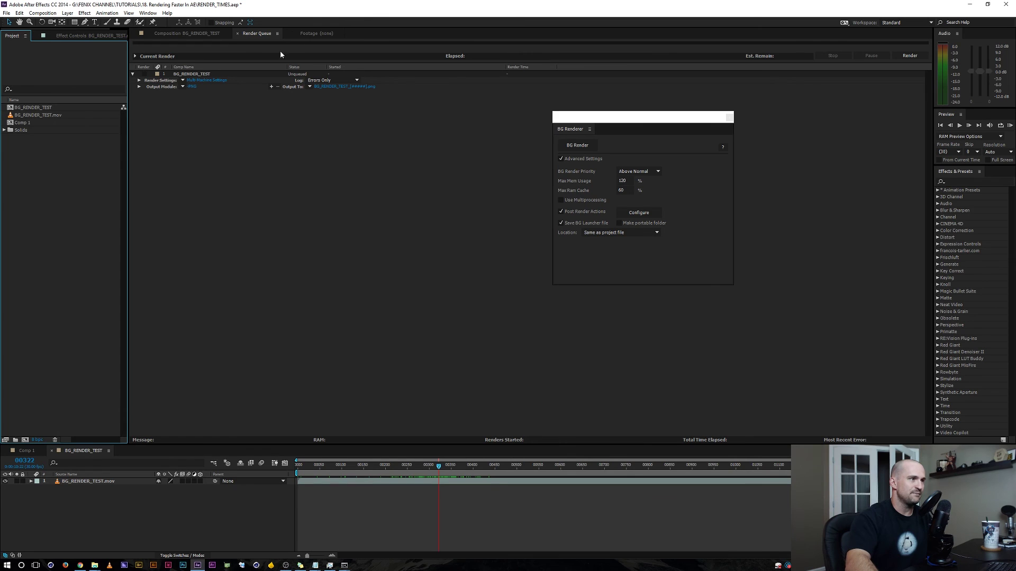
Open Comp 1's render-time chart from the Project panel and close the BG Renderer panel.
{"action": "left_click", "coordinate": [188, 33]}
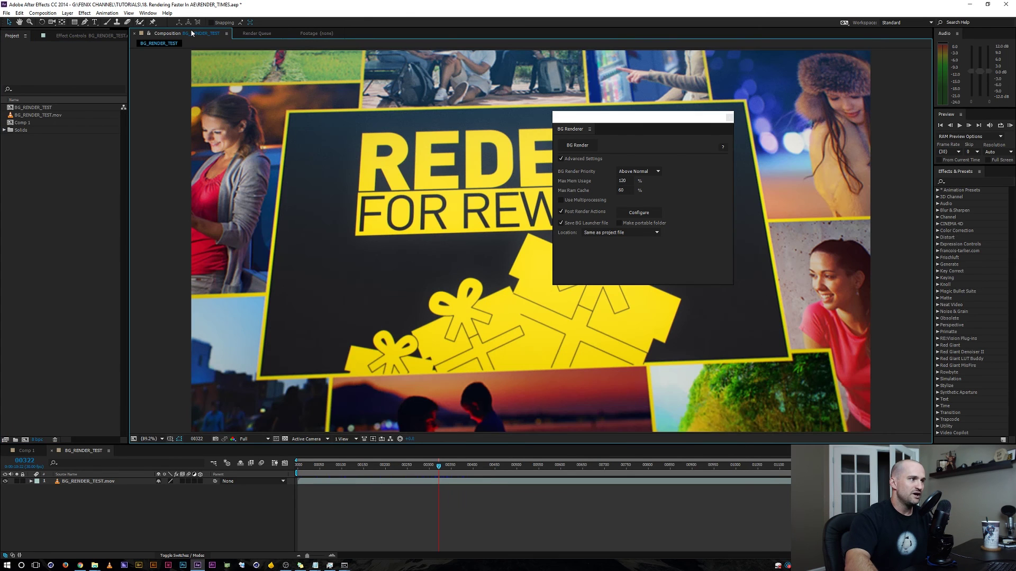
{"action": "double_click", "coordinate": [20, 122]}
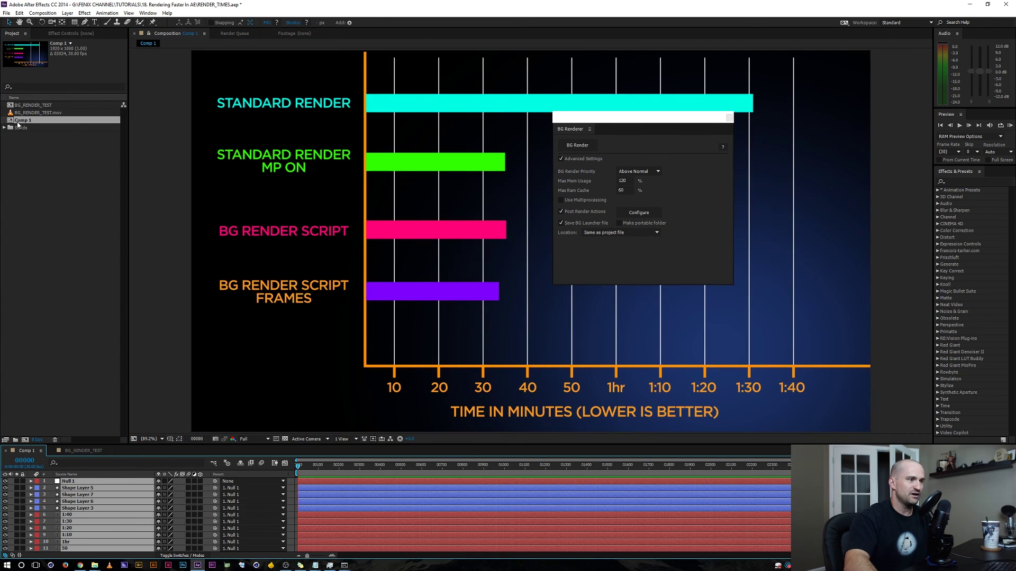
{"action": "left_click", "coordinate": [729, 118]}
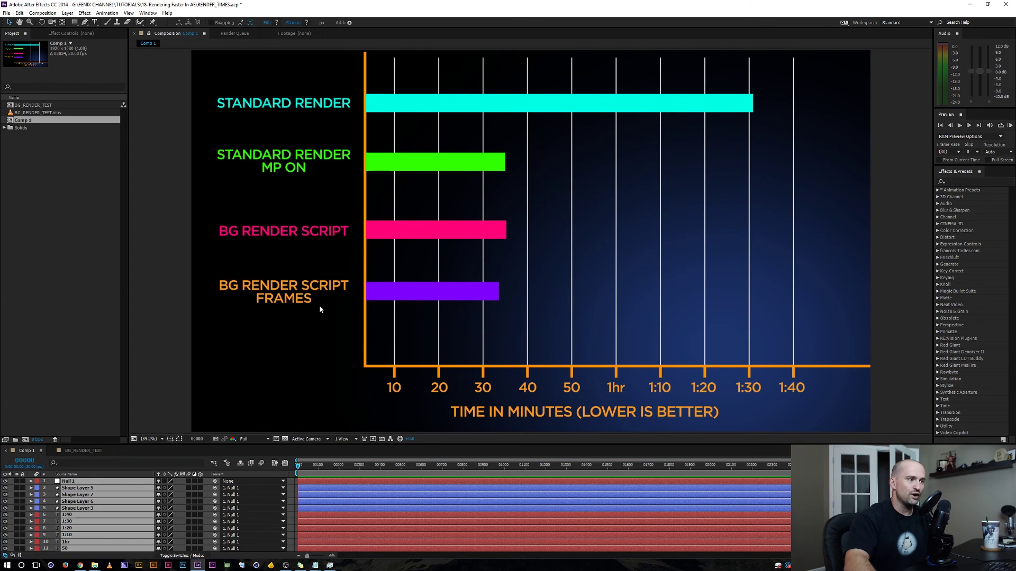